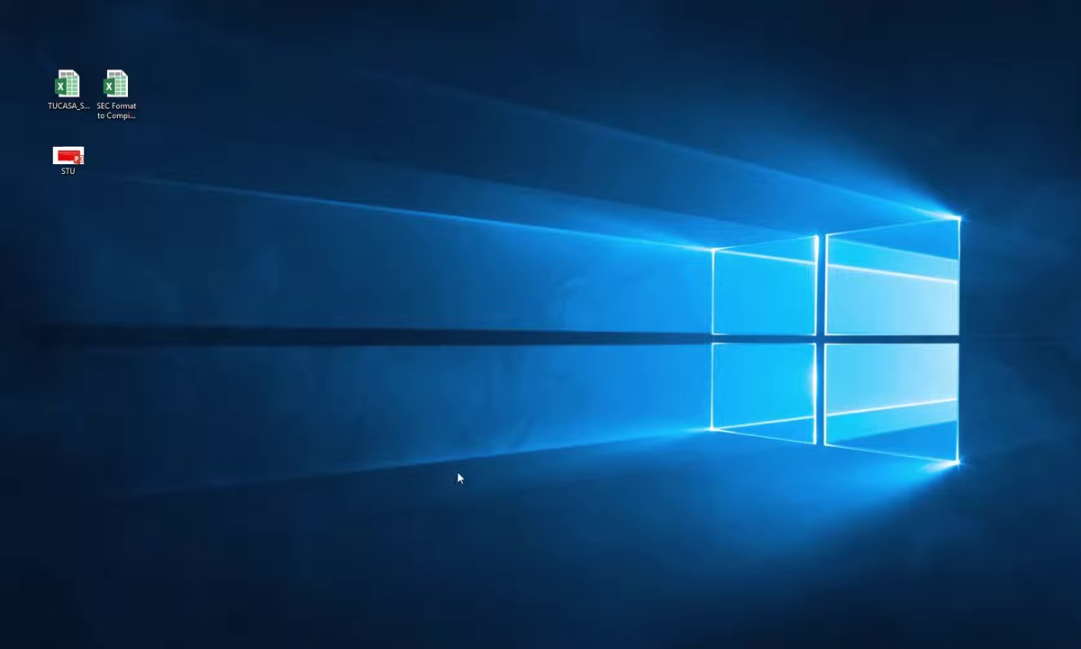
Select the TUCASA_STUM_DTB workbook on the desktop and minimize its Excel window
{"action": "left_click", "coordinate": [70, 93]}
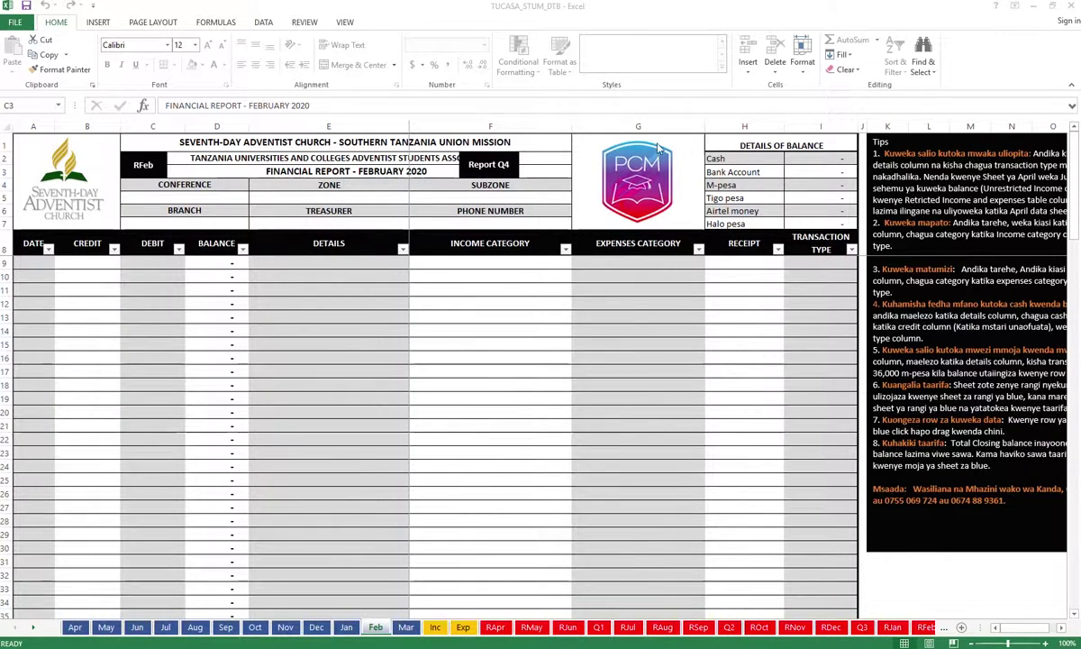
{"action": "left_click", "coordinate": [1034, 7]}
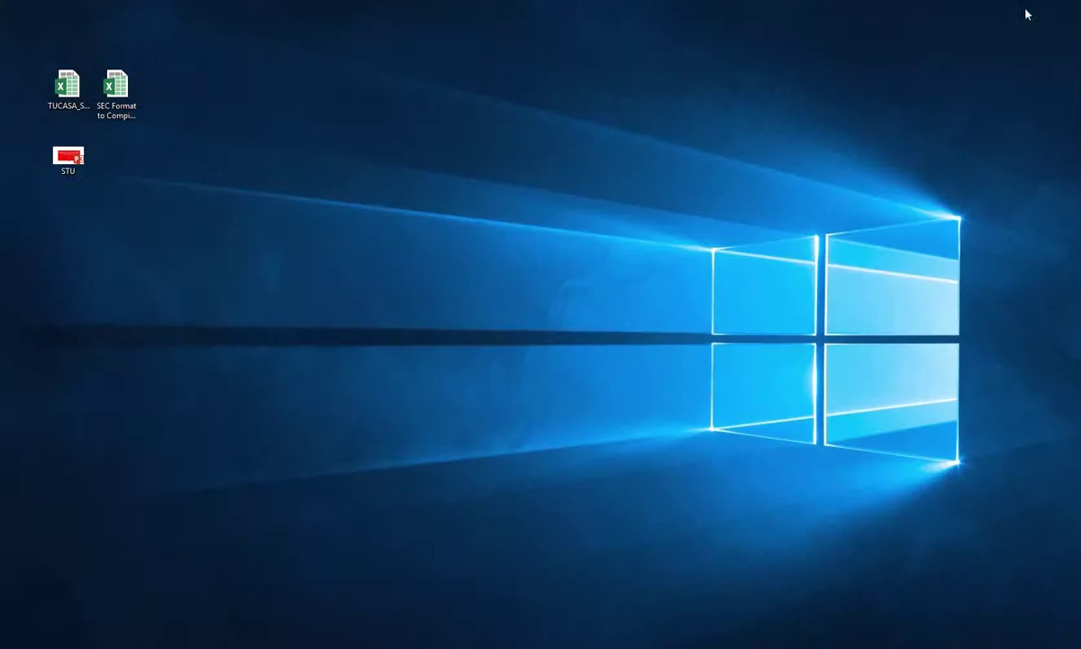
Open the SEC Format to Compile report file from the desktop
{"action": "left_click", "coordinate": [118, 97]}
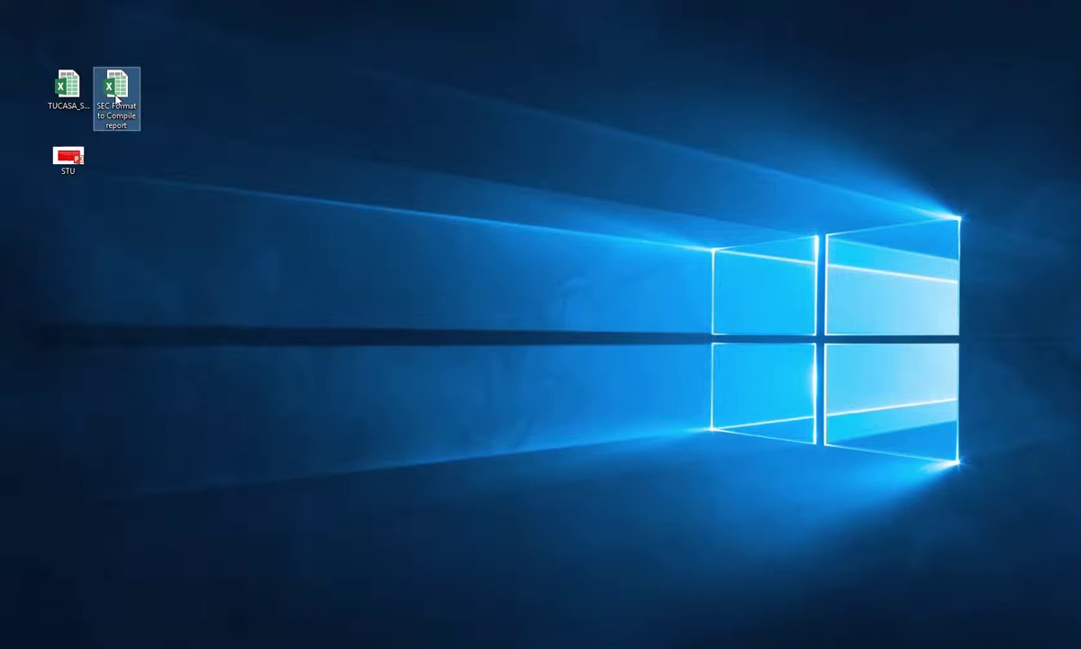
{"action": "double_click", "coordinate": [116, 99]}
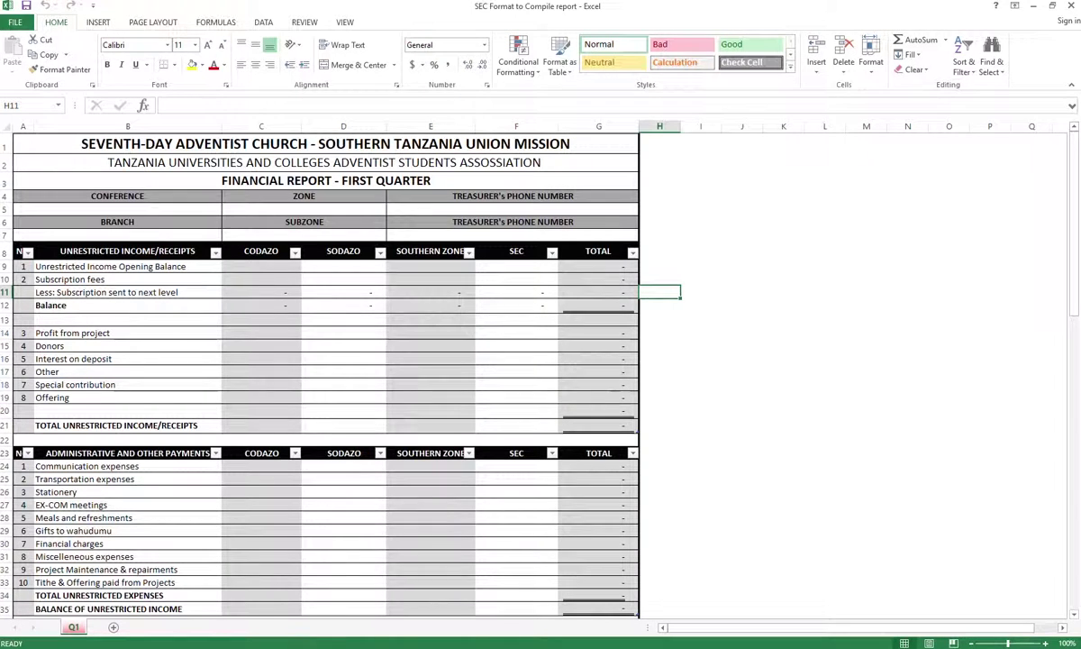
Bring the TUCASA_STUM_DTB workbook window back from the Excel taskbar thumbnail
{"action": "mouse_move", "coordinate": [515, 645]}
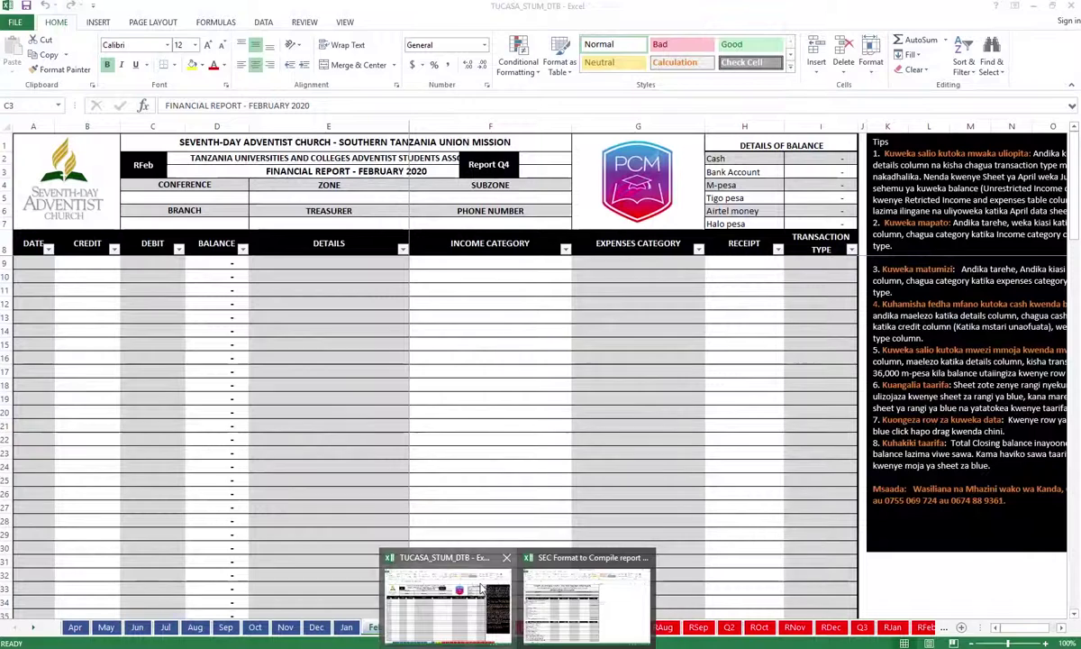
{"action": "left_click", "coordinate": [451, 563]}
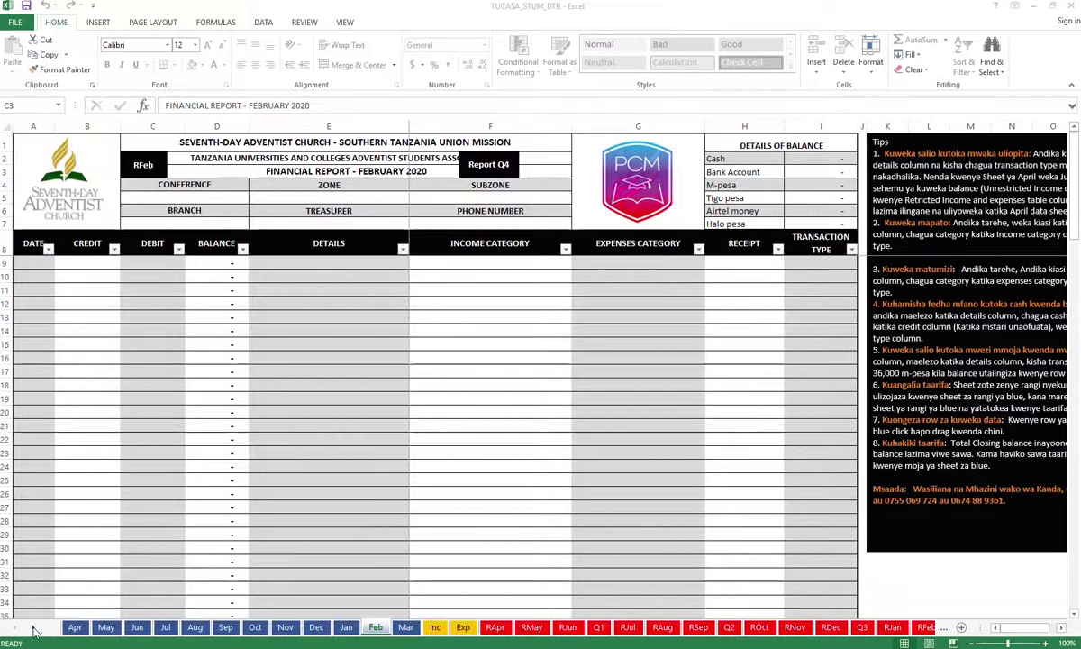
{"action": "left_click", "coordinate": [34, 629]}
{"action": "left_click", "coordinate": [34, 629]}
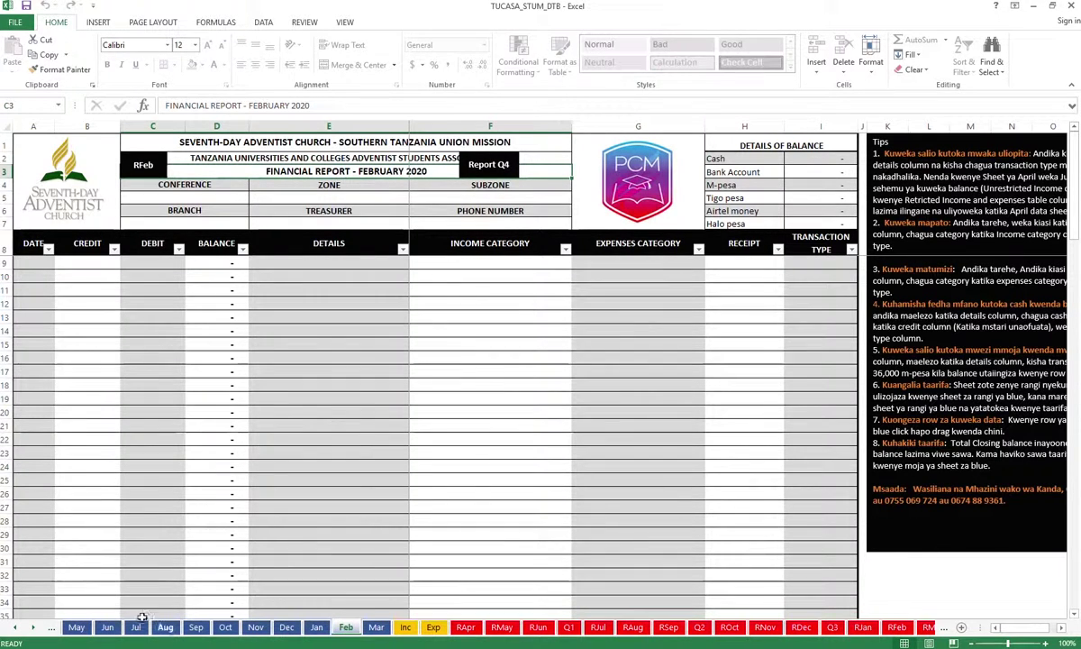
{"action": "left_click", "coordinate": [32, 627]}
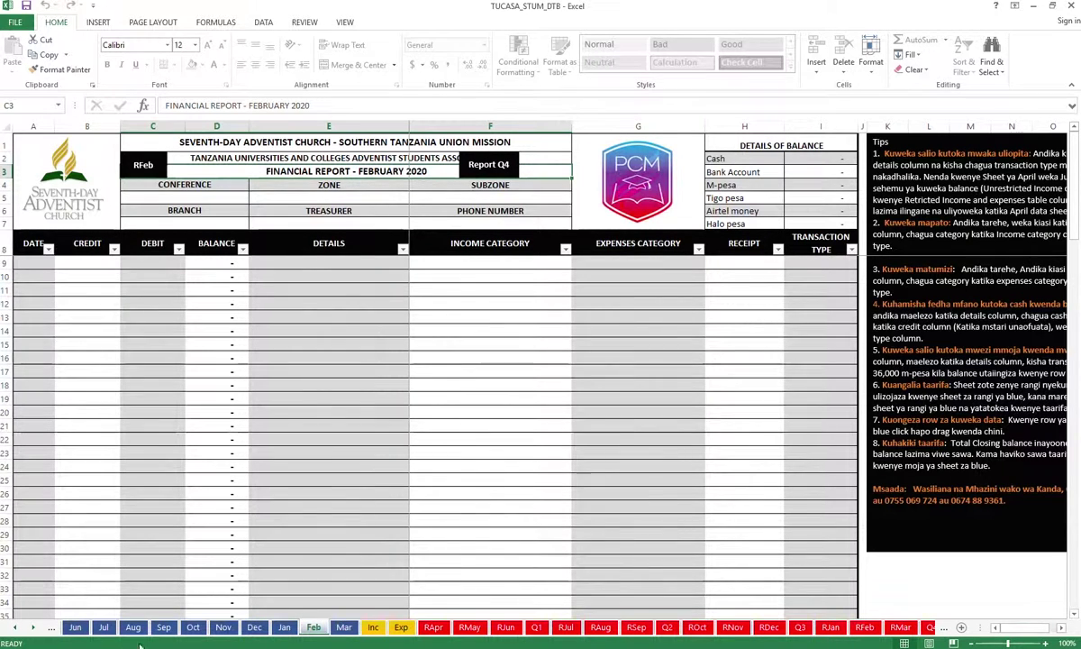
{"action": "left_click", "coordinate": [33, 628]}
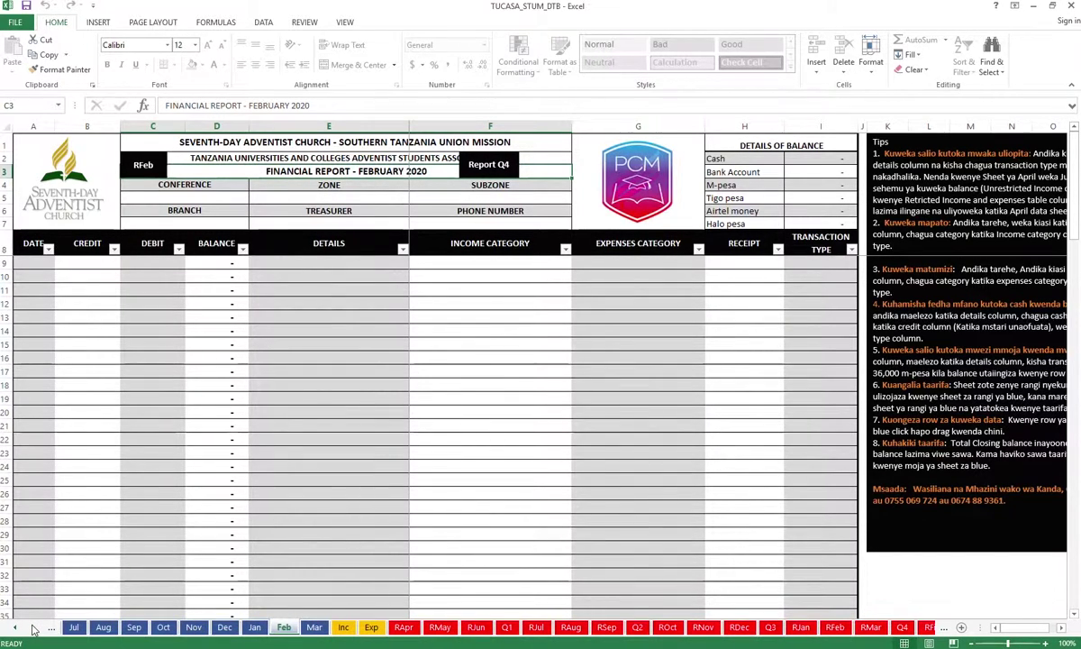
{"action": "left_click", "coordinate": [33, 628]}
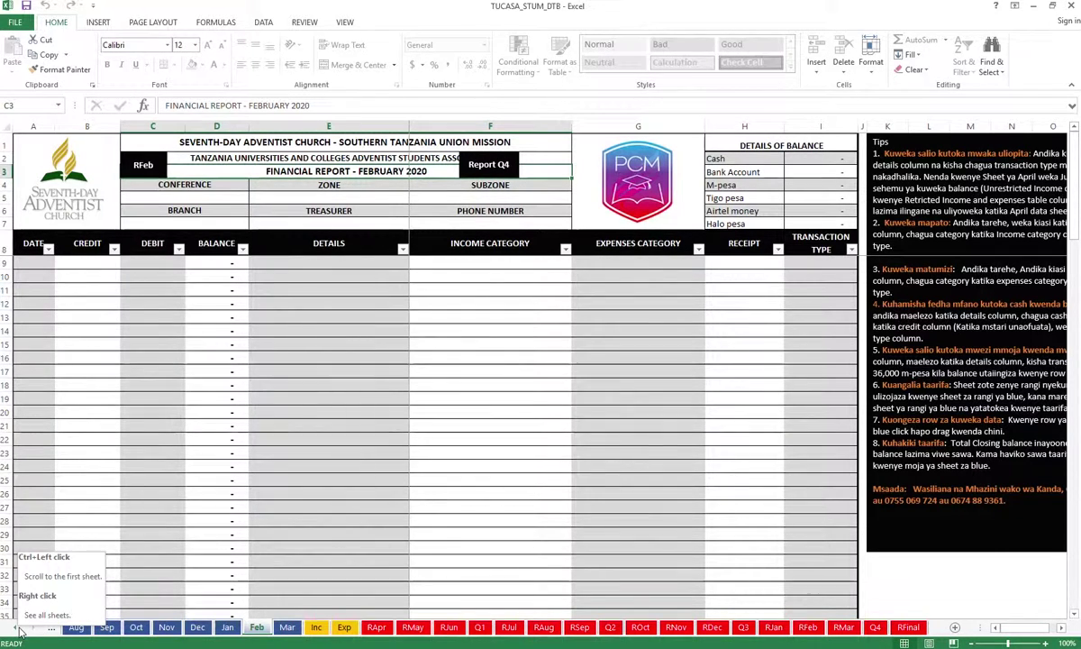
{"action": "left_click", "coordinate": [18, 631]}
{"action": "left_click", "coordinate": [18, 631]}
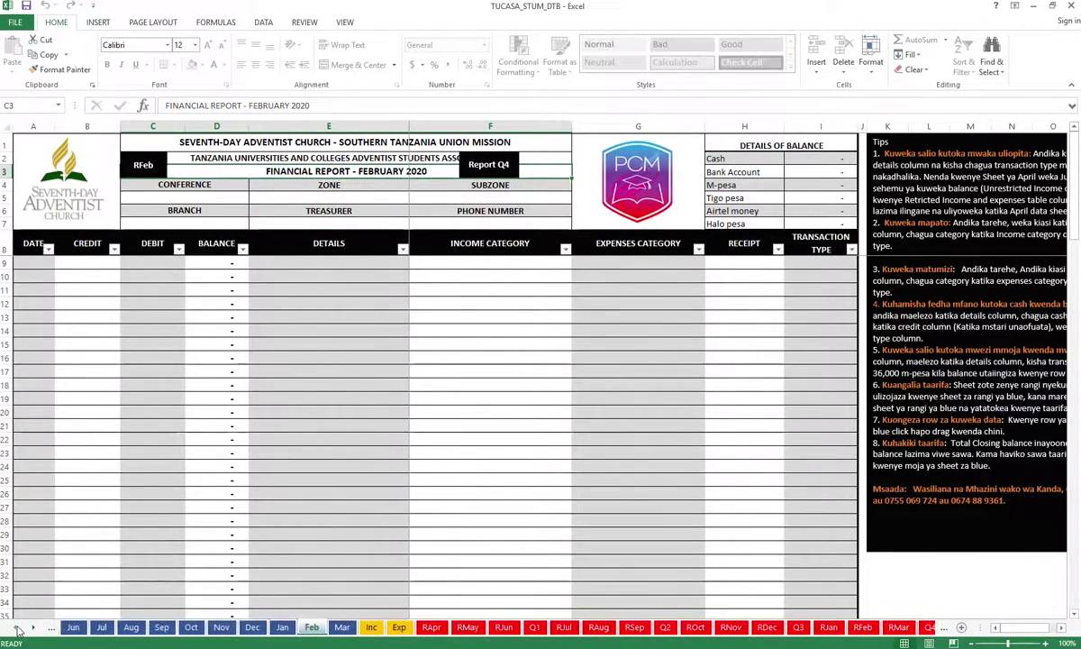
{"action": "left_click", "coordinate": [18, 630]}
{"action": "left_click", "coordinate": [18, 630]}
{"action": "left_click", "coordinate": [18, 630]}
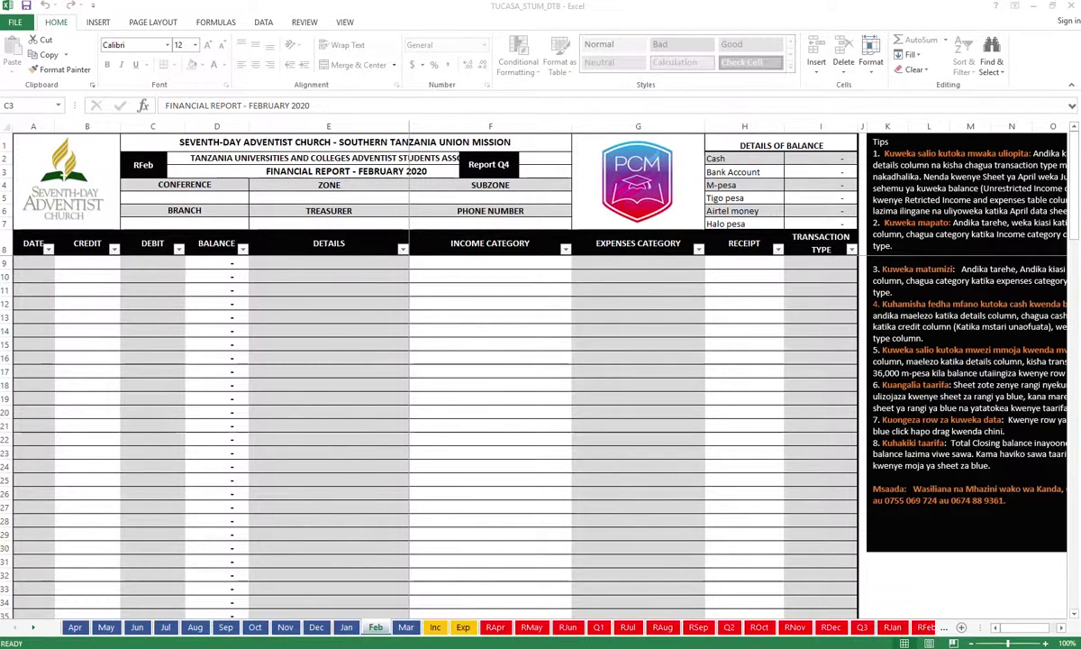
{"action": "left_click", "coordinate": [34, 631]}
{"action": "left_click", "coordinate": [33, 631]}
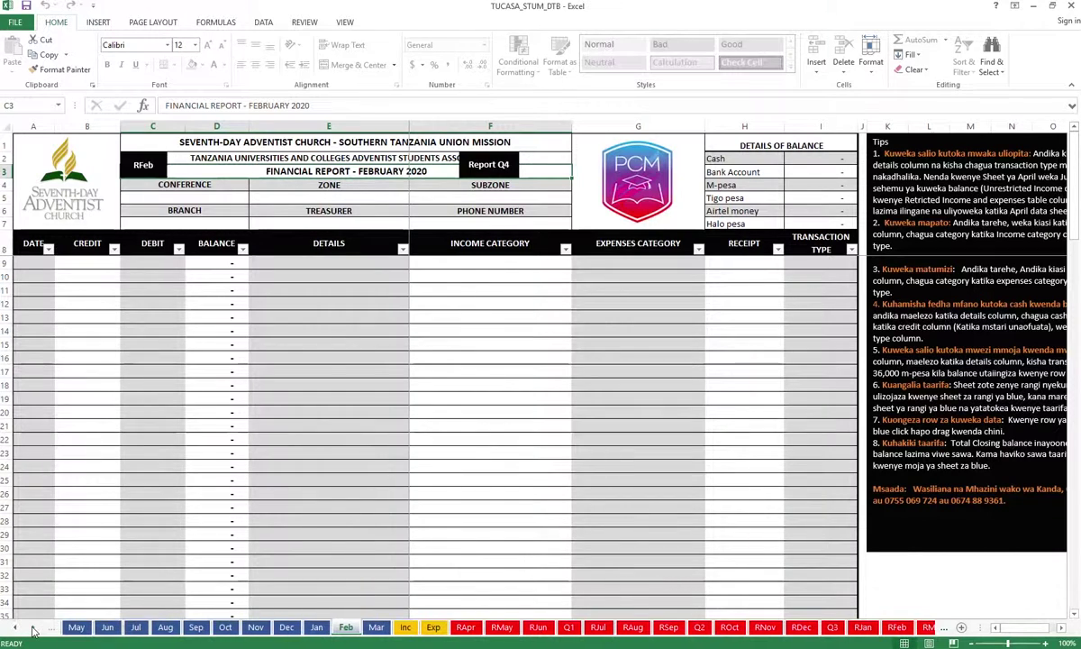
{"action": "left_click", "coordinate": [33, 630]}
{"action": "left_click", "coordinate": [33, 631]}
{"action": "left_click", "coordinate": [33, 630]}
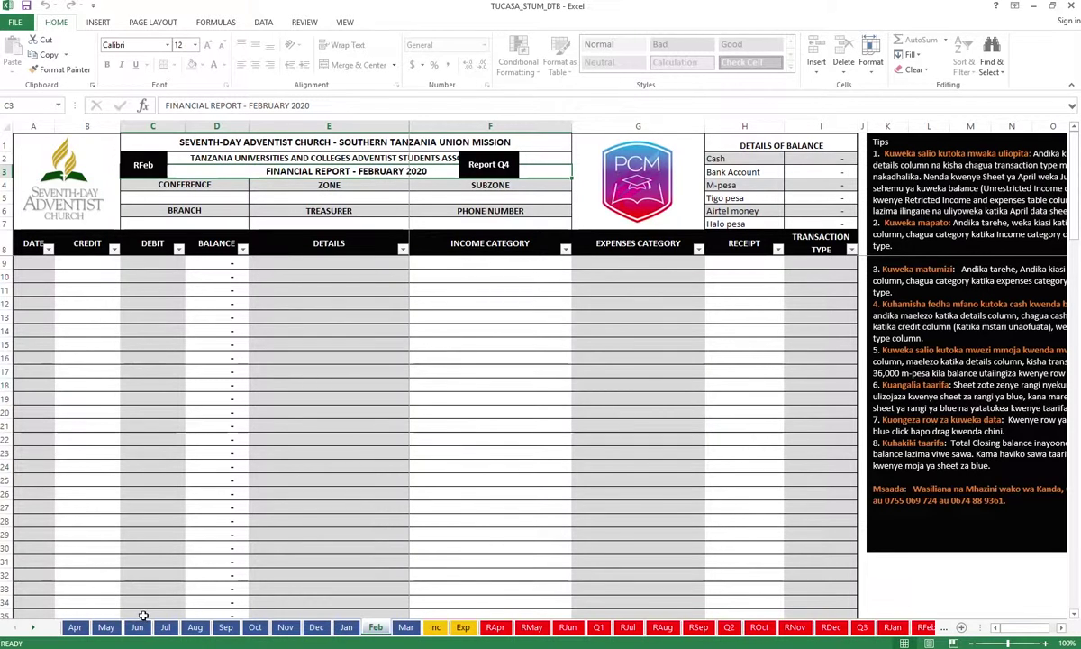
{"action": "left_click", "coordinate": [78, 628]}
On the Apr sheet, unlock cell C5 under CONFERENCE by entering the range password
{"action": "left_click", "coordinate": [76, 628]}
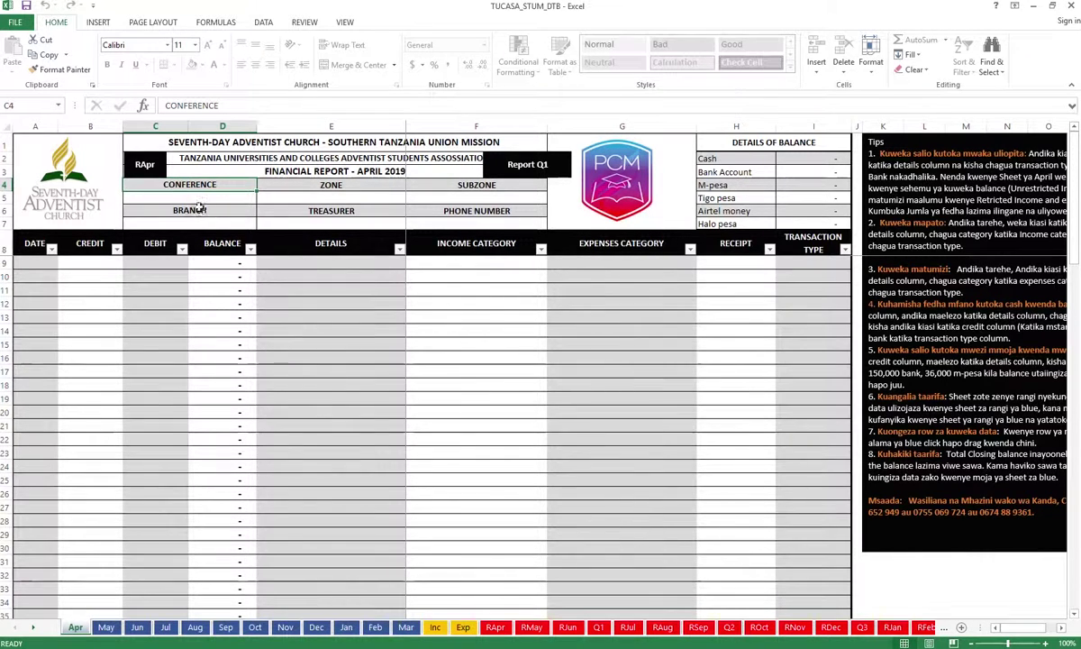
{"action": "double_click", "coordinate": [227, 199]}
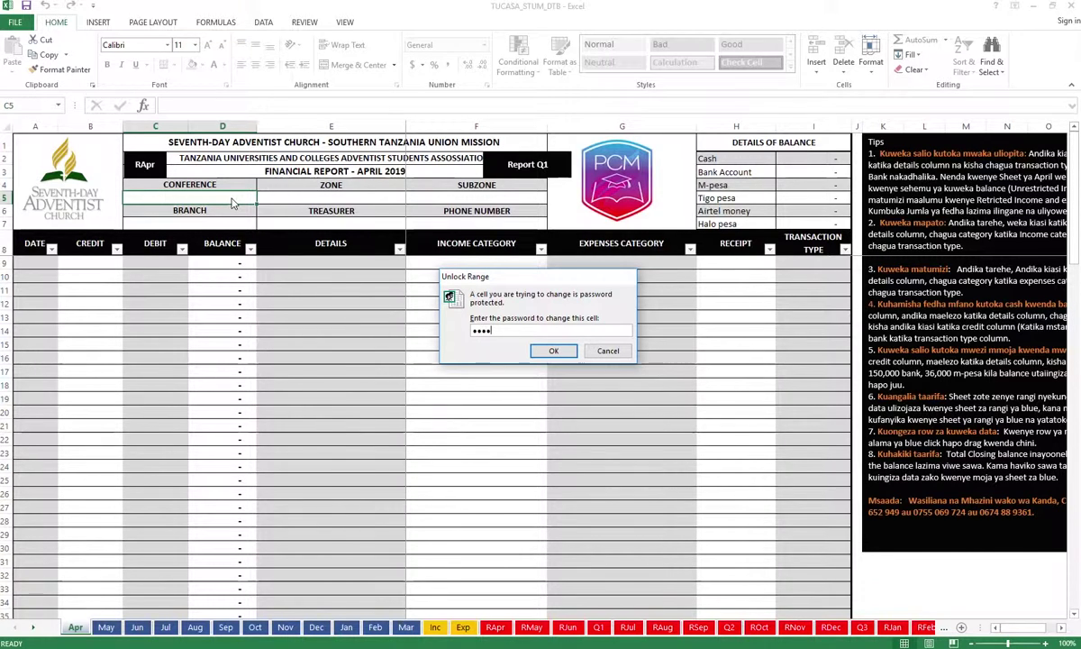
{"action": "key", "text": "Return"}
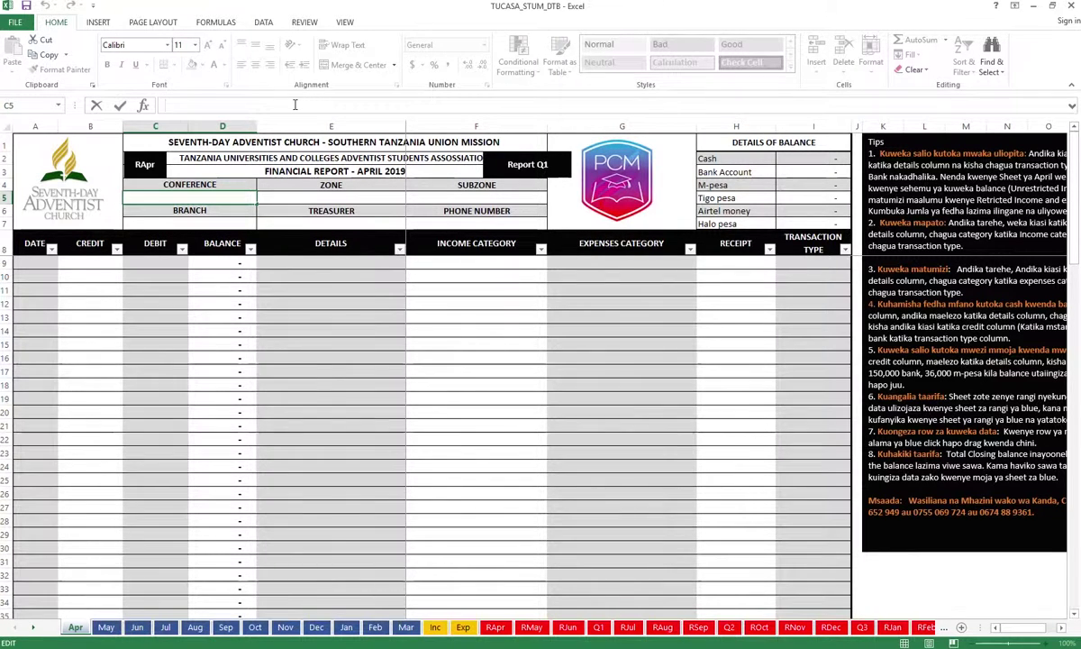
Enter SEC in Conference cell C5, replacing the trial association name and TUCASA entries
{"action": "type", "text": "TANZANIA UNIVERSITIES AND COLLEGES ADVENTIST STUDENTS ASSOSSIATION"}
{"action": "key", "text": "BackSpace"}
{"action": "type", "text": "TUCASA"}
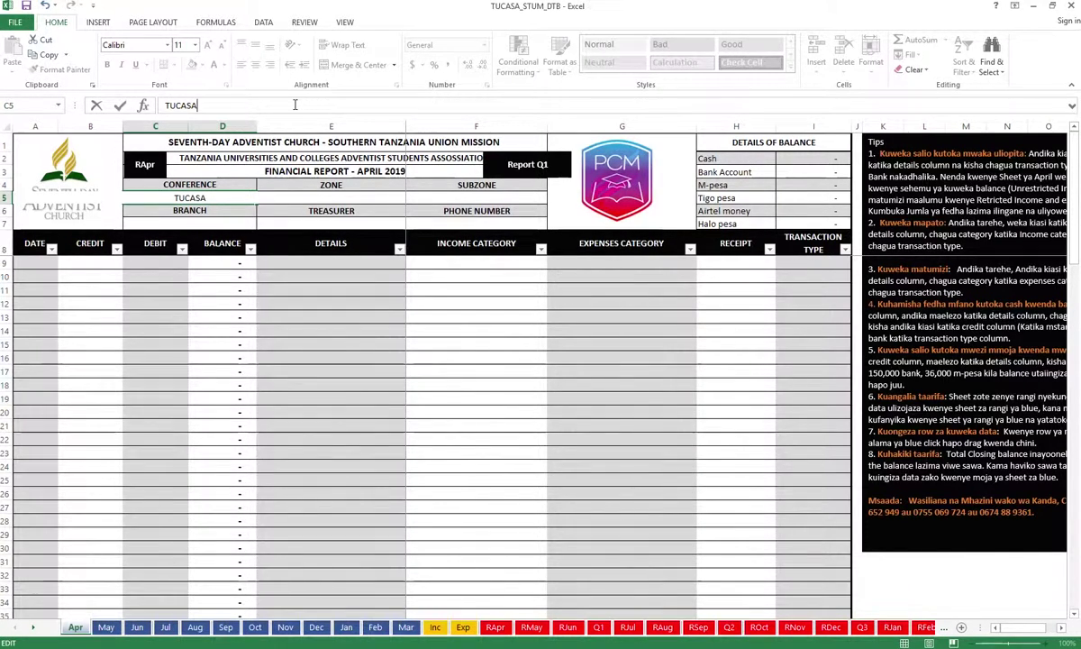
{"action": "key", "text": "BackSpace"}
{"action": "key", "text": "BackSpace"}
{"action": "key", "text": "BackSpace"}
{"action": "key", "text": "BackSpace"}
{"action": "key", "text": "BackSpace"}
{"action": "key", "text": "BackSpace"}
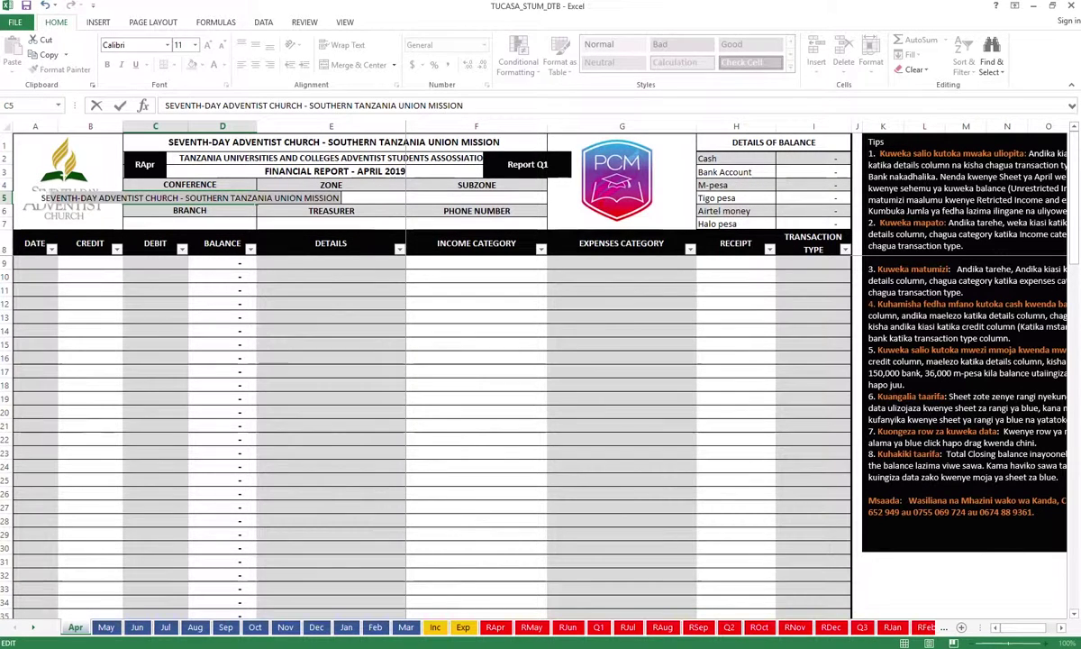
{"action": "type", "text": "SEC"}
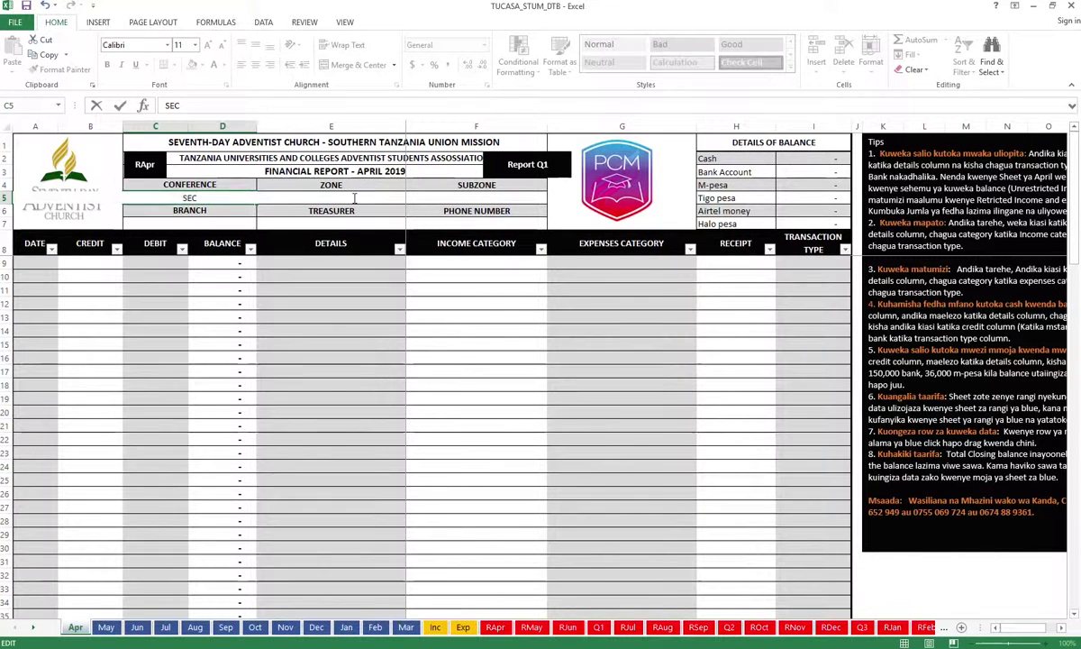
{"action": "key", "text": "Escape"}
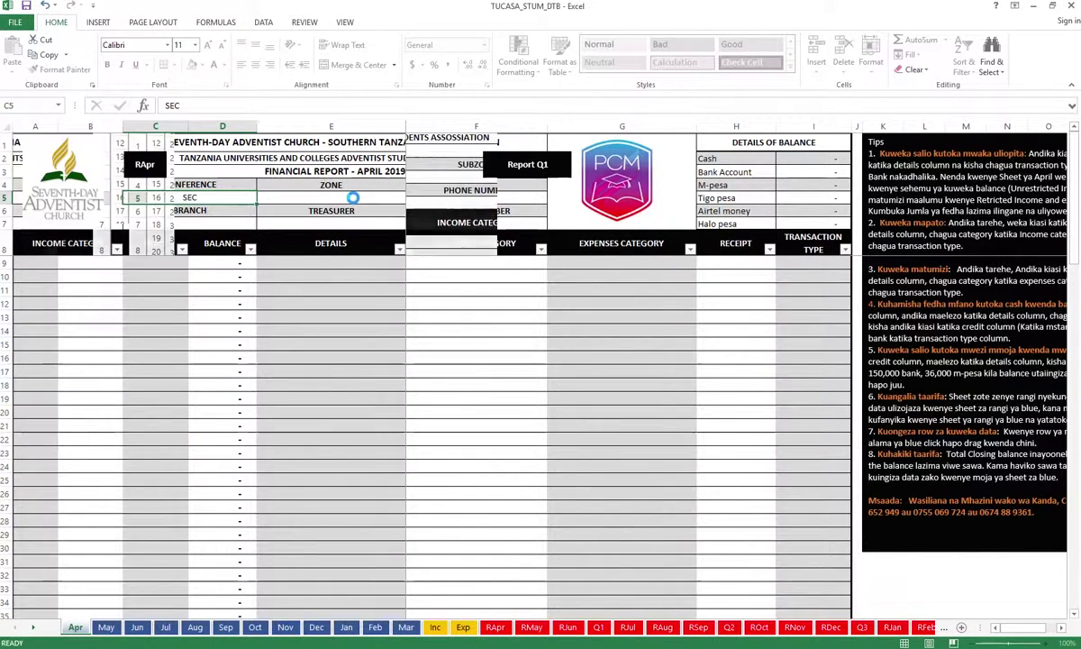
Enter CODAZO as the zone in E5 and KIU as the branch in C7
{"action": "left_click", "coordinate": [353, 197]}
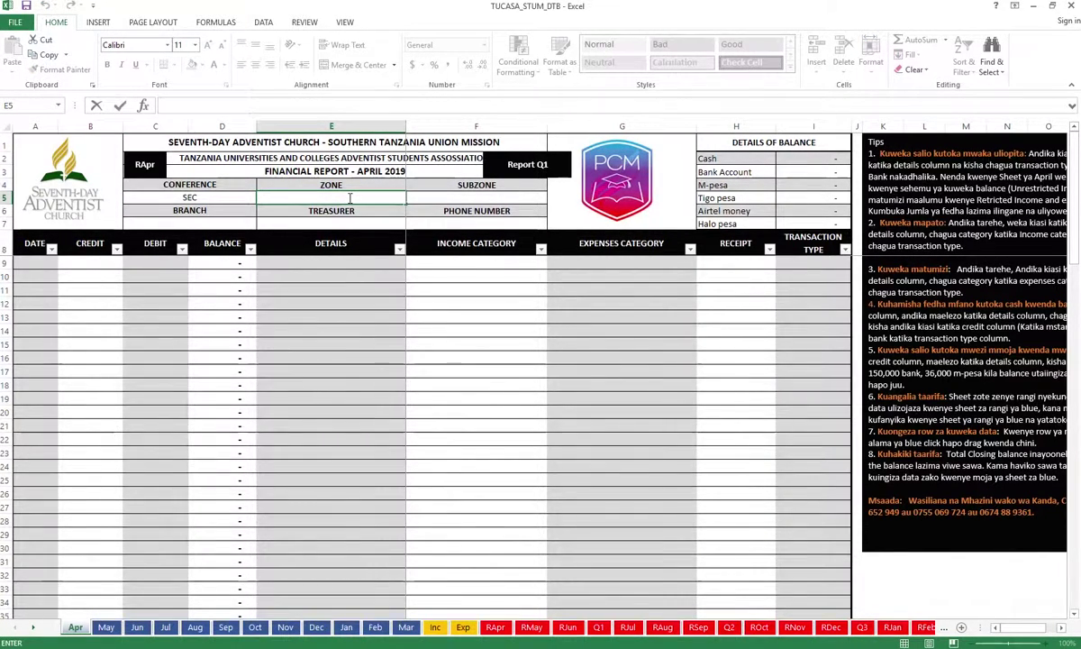
{"action": "type", "text": "CODAZO"}
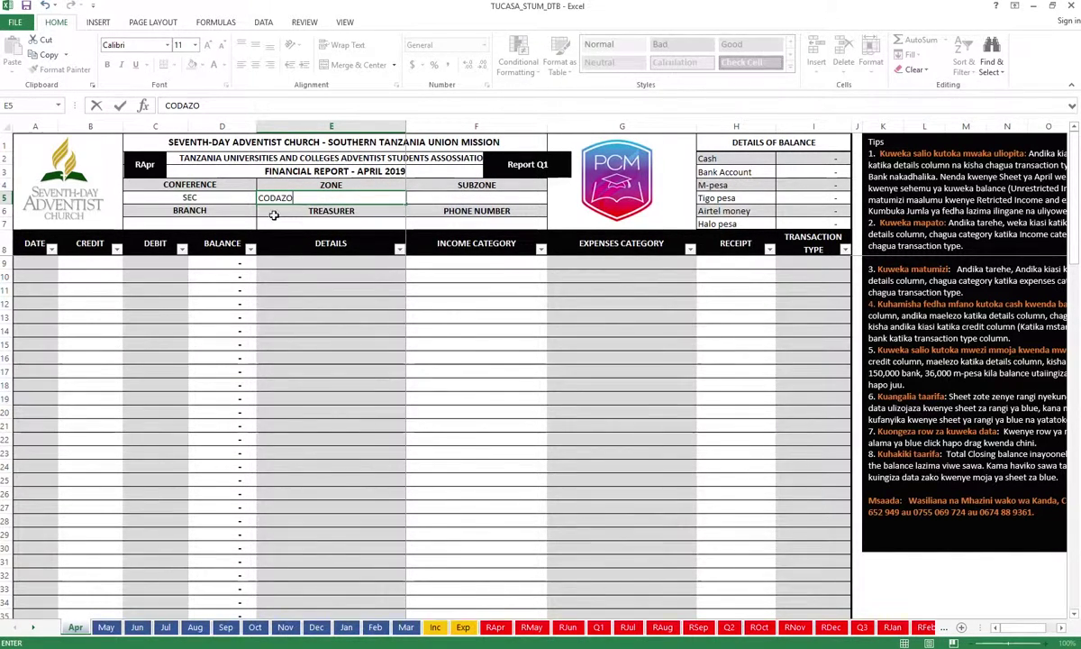
{"action": "left_click", "coordinate": [245, 222]}
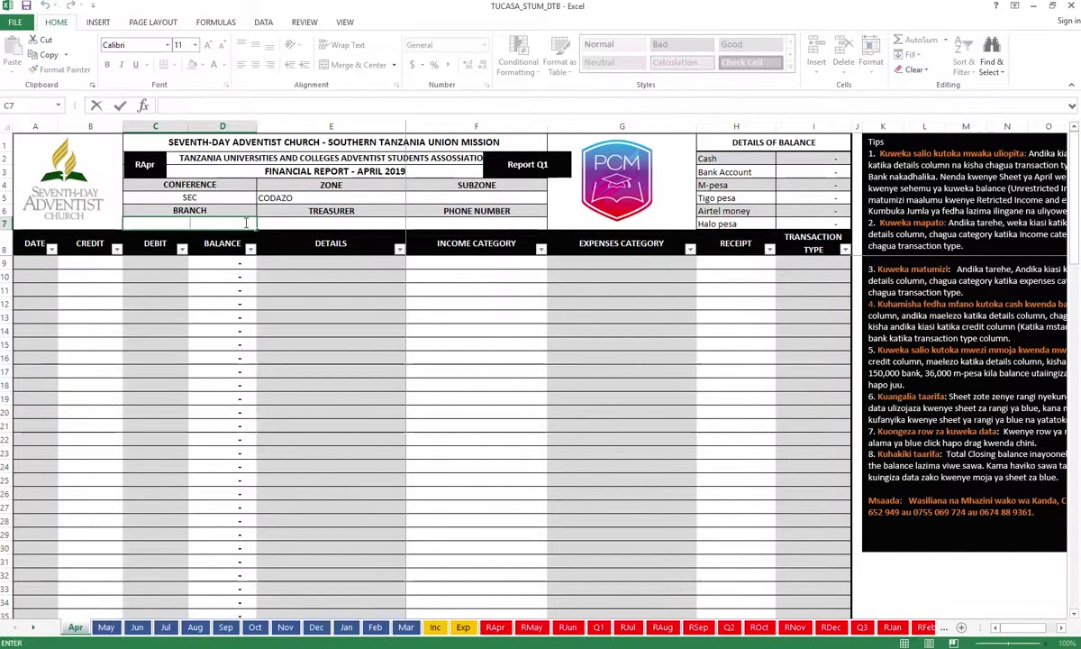
{"action": "type", "text": "KIU"}
{"action": "left_click", "coordinate": [331, 222]}
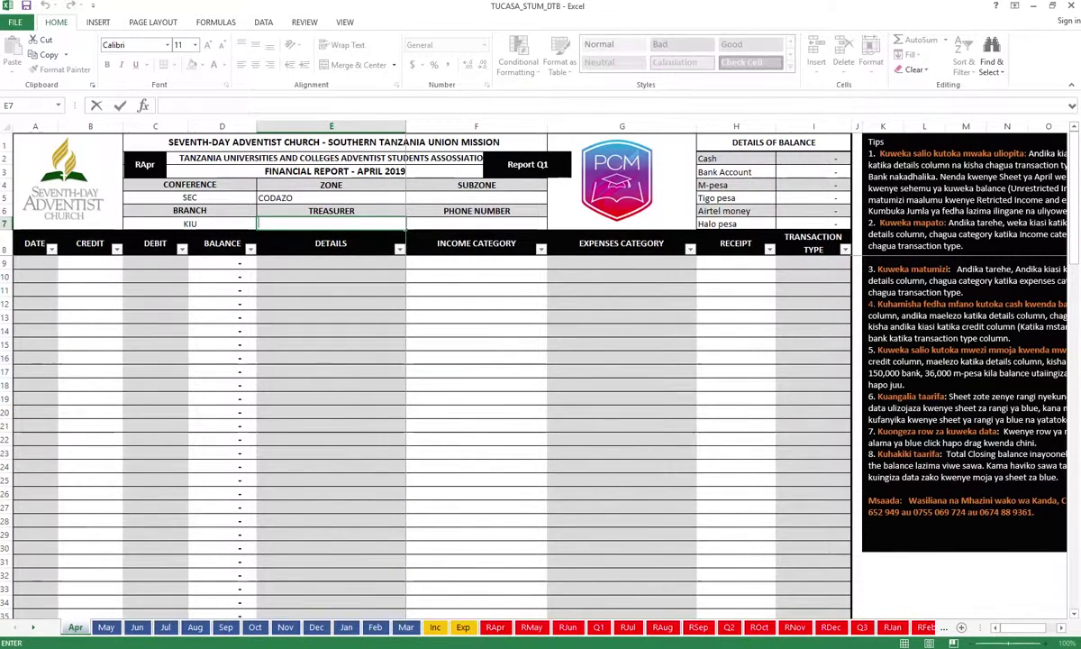
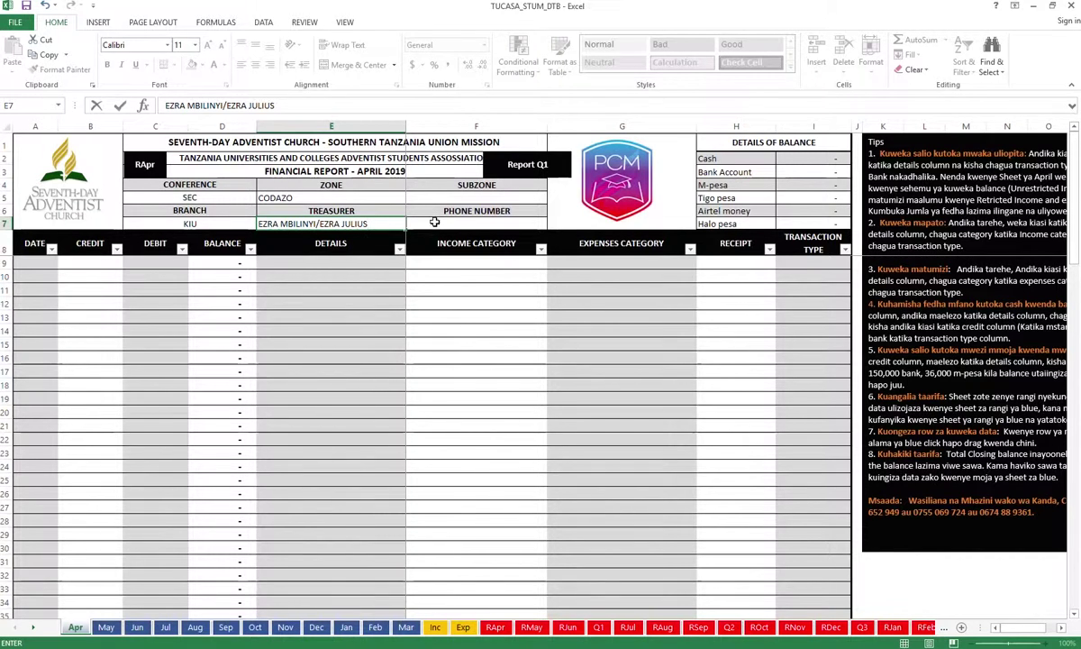
Paste the treasurers' names into cell E7 under TREASURER
{"action": "key", "text": "Escape"}
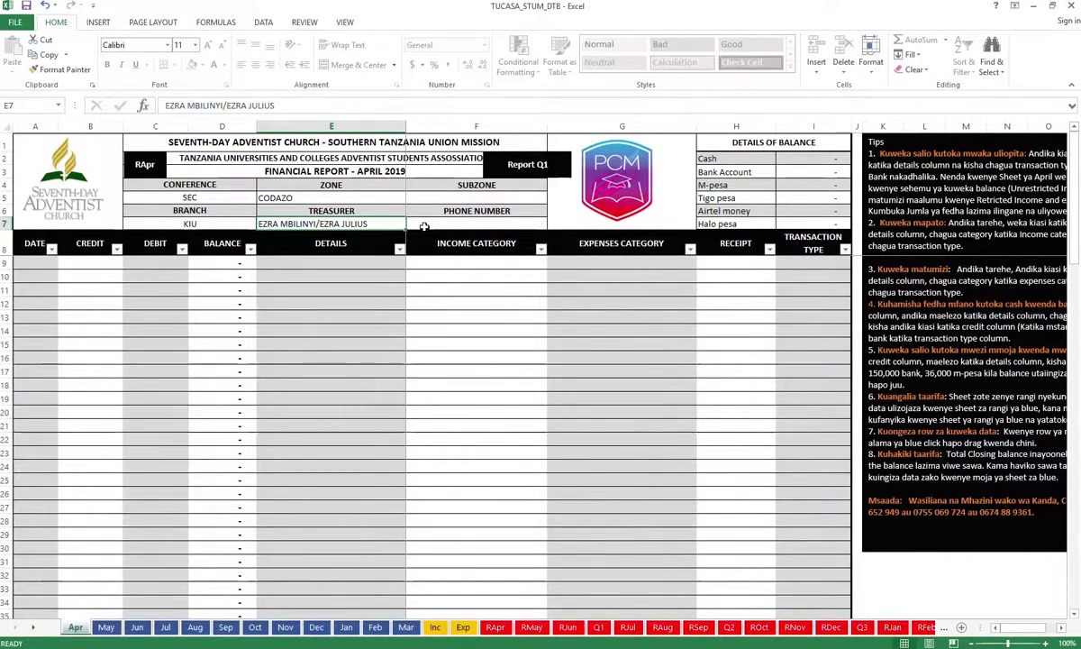
Paste the treasurers' phone numbers into F7 in place of a mistyped number
{"action": "left_click", "coordinate": [435, 224]}
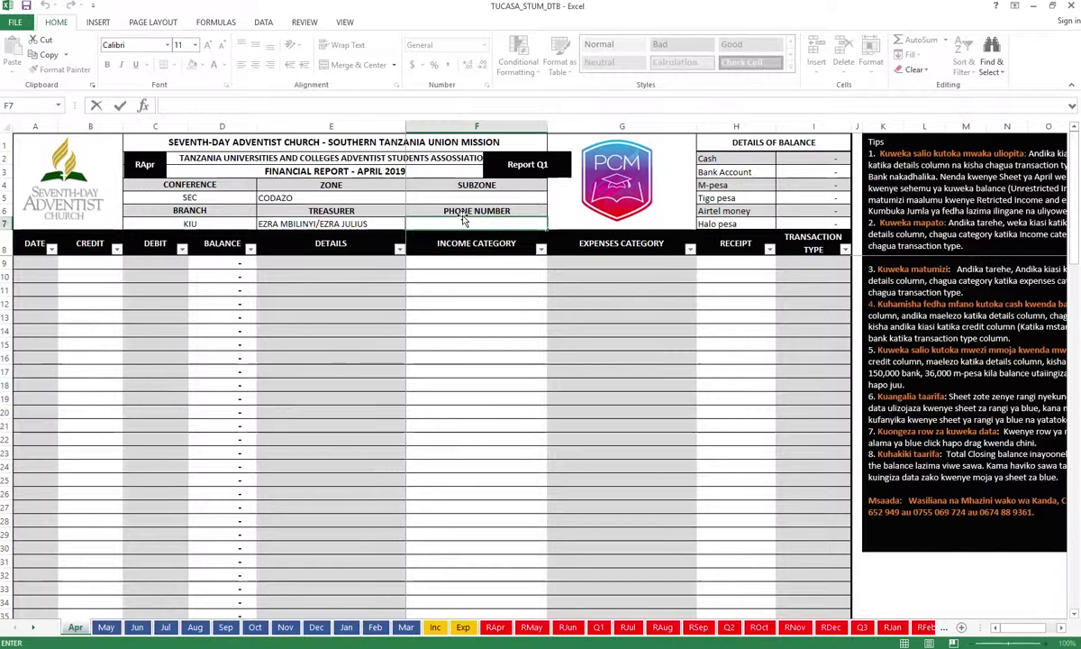
{"action": "type", "text": "312478290"}
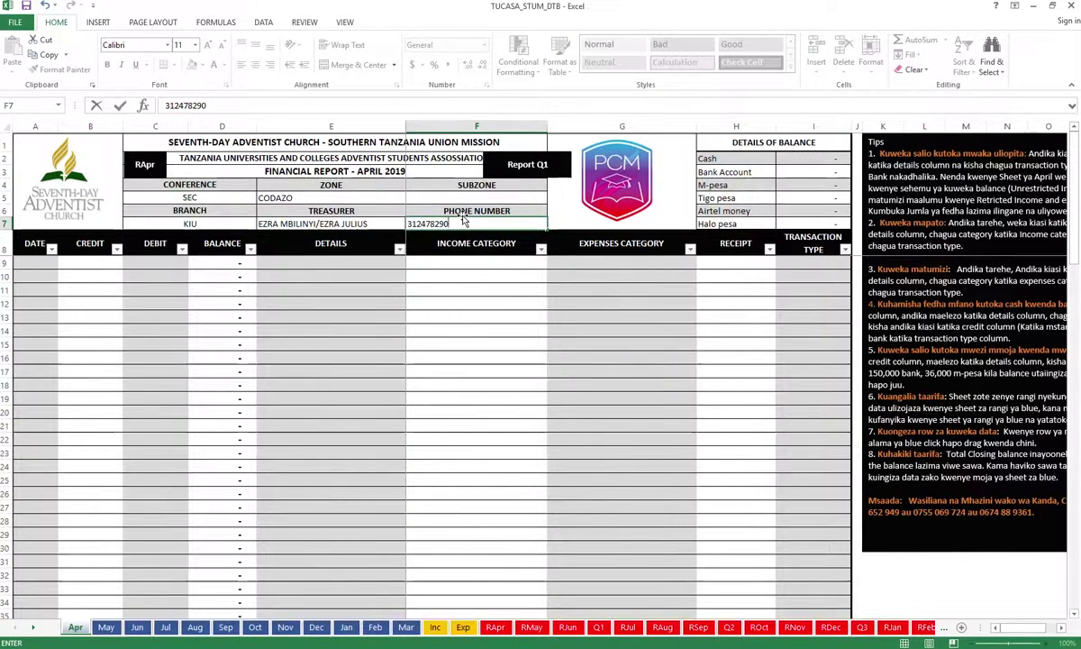
{"action": "key", "text": "BackSpace"}
{"action": "key", "text": "BackSpace"}
{"action": "key", "text": "BackSpace"}
{"action": "key", "text": "BackSpace"}
{"action": "key", "text": "BackSpace"}
{"action": "key", "text": "BackSpace"}
{"action": "key", "text": "BackSpace"}
{"action": "key", "text": "BackSpace"}
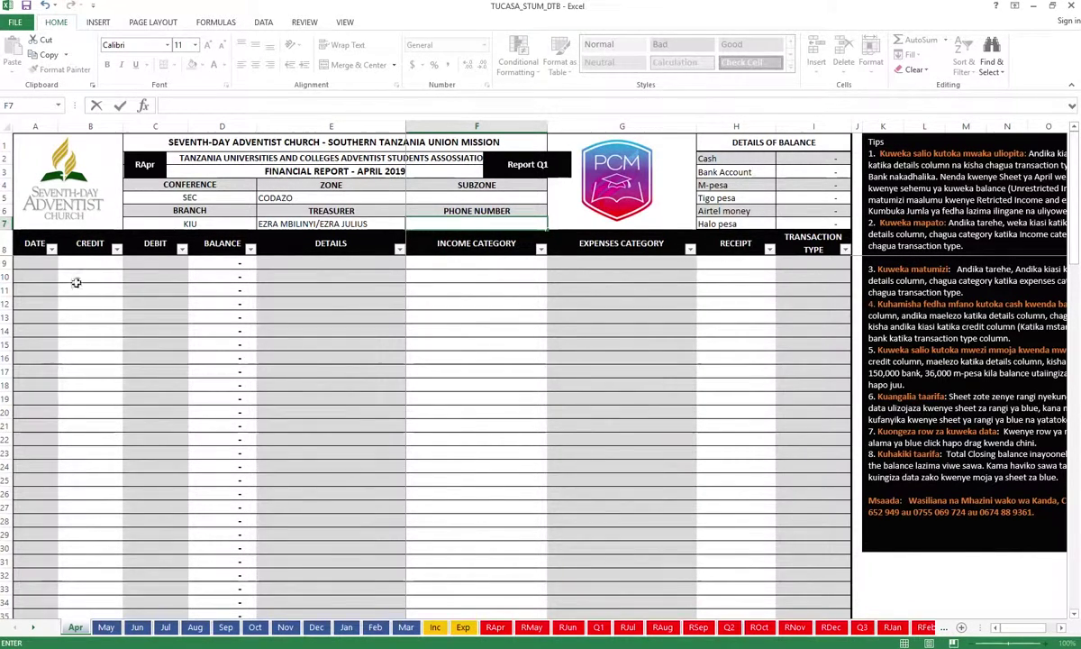
{"action": "key", "text": "ctrl+v"}
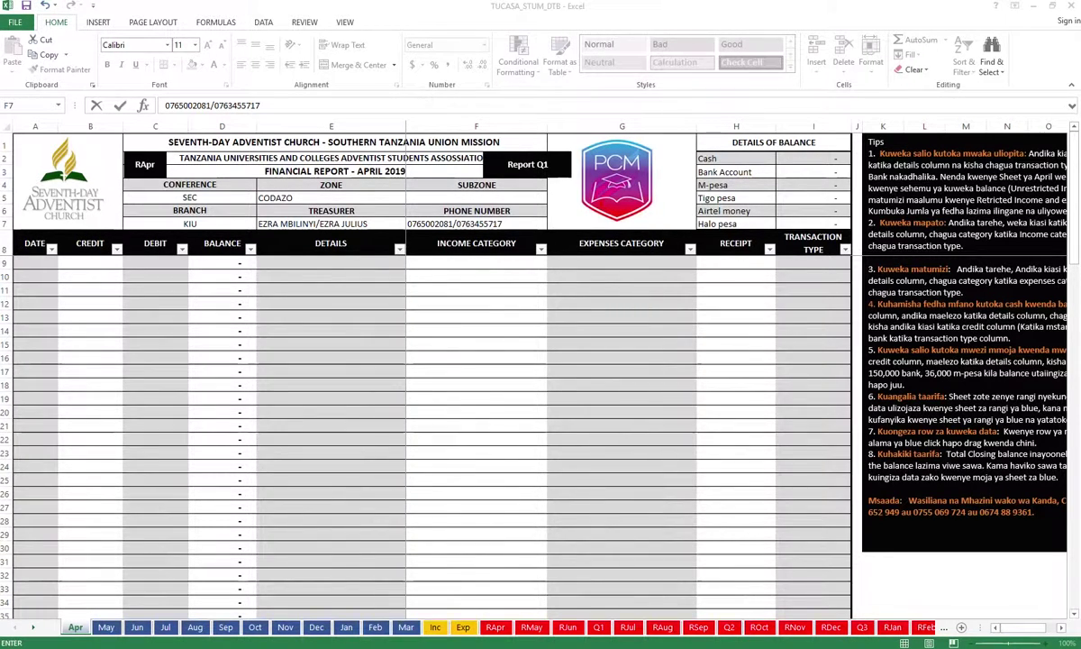
Delete KIU from branch cell C7 and CODAZO from zone cell E5
{"action": "left_click", "coordinate": [200, 223]}
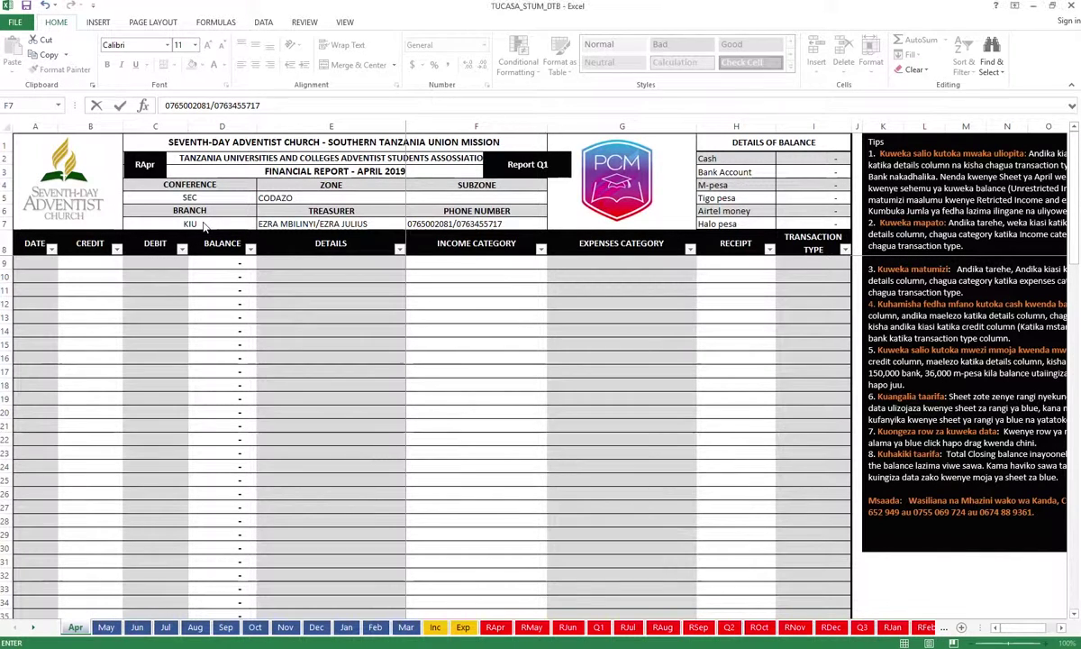
{"action": "double_click", "coordinate": [199, 223]}
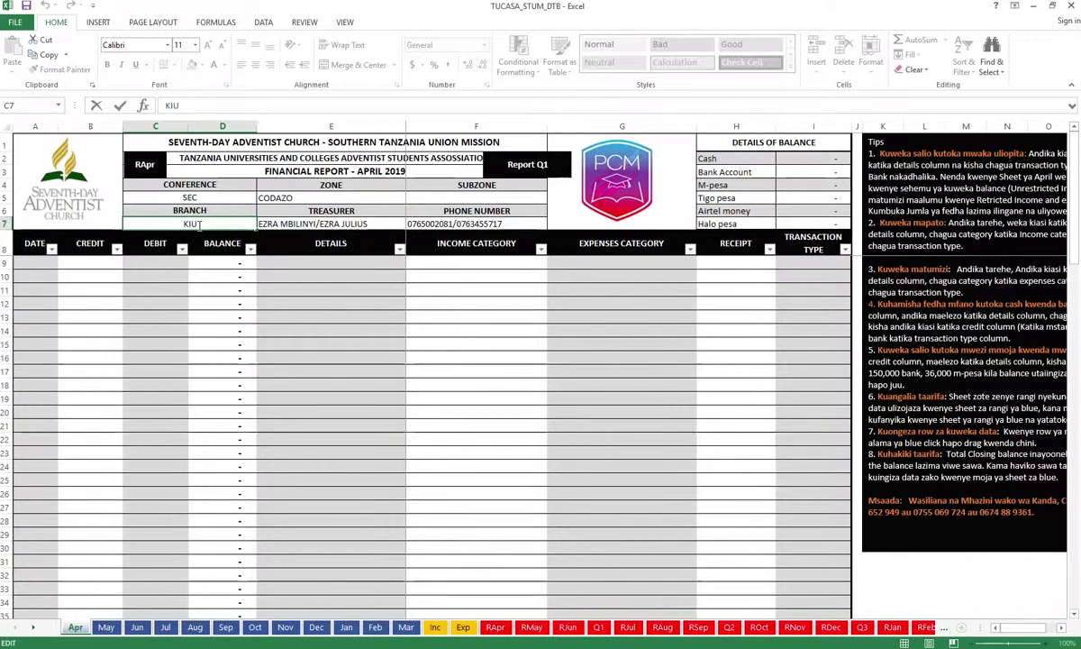
{"action": "key", "text": "BackSpace"}
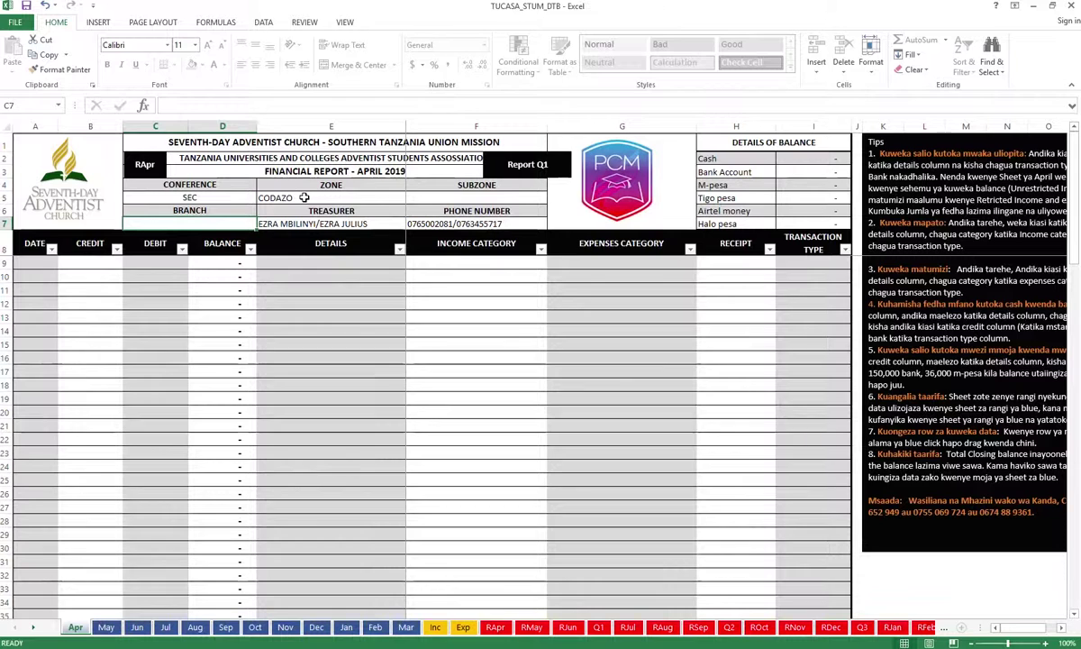
{"action": "double_click", "coordinate": [304, 197]}
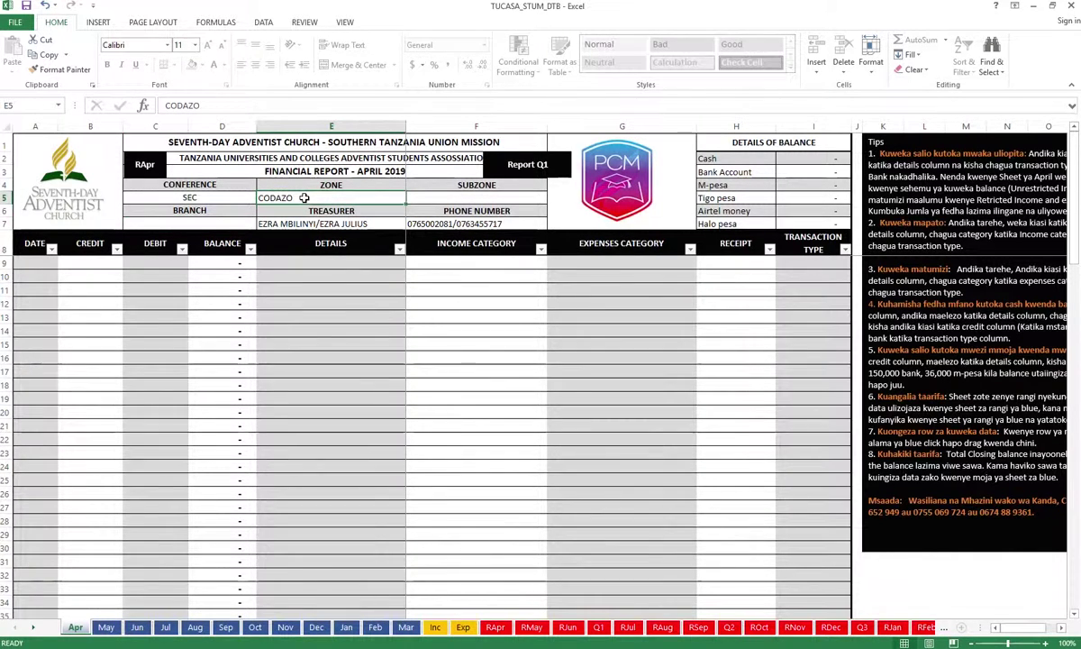
{"action": "key", "text": "BackSpace"}
{"action": "key", "text": "BackSpace"}
{"action": "key", "text": "BackSpace"}
{"action": "key", "text": "BackSpace"}
{"action": "key", "text": "BackSpace"}
{"action": "key", "text": "BackSpace"}
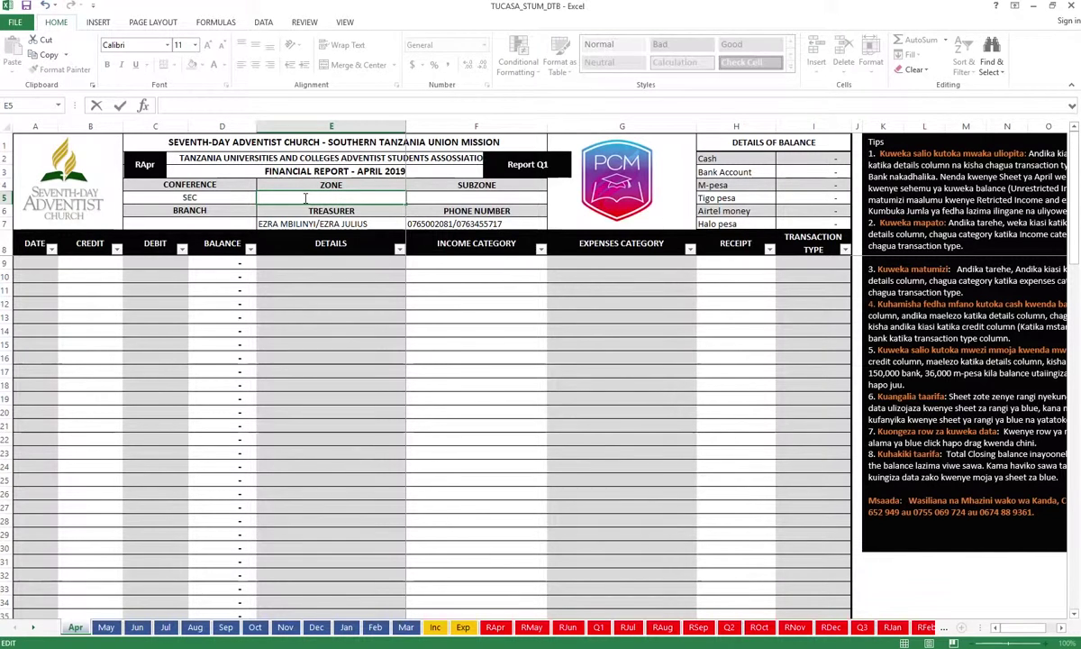
{"action": "key", "text": "Return"}
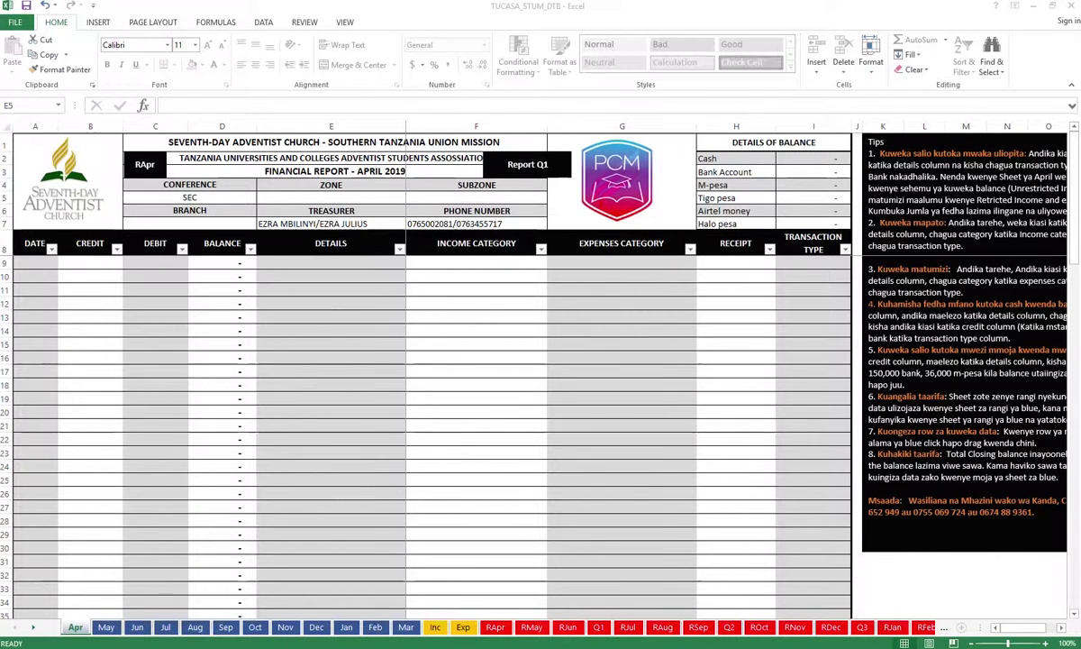
Select cell A28 in the transactions table, then move to the RApr sheet
{"action": "left_click", "coordinate": [35, 520]}
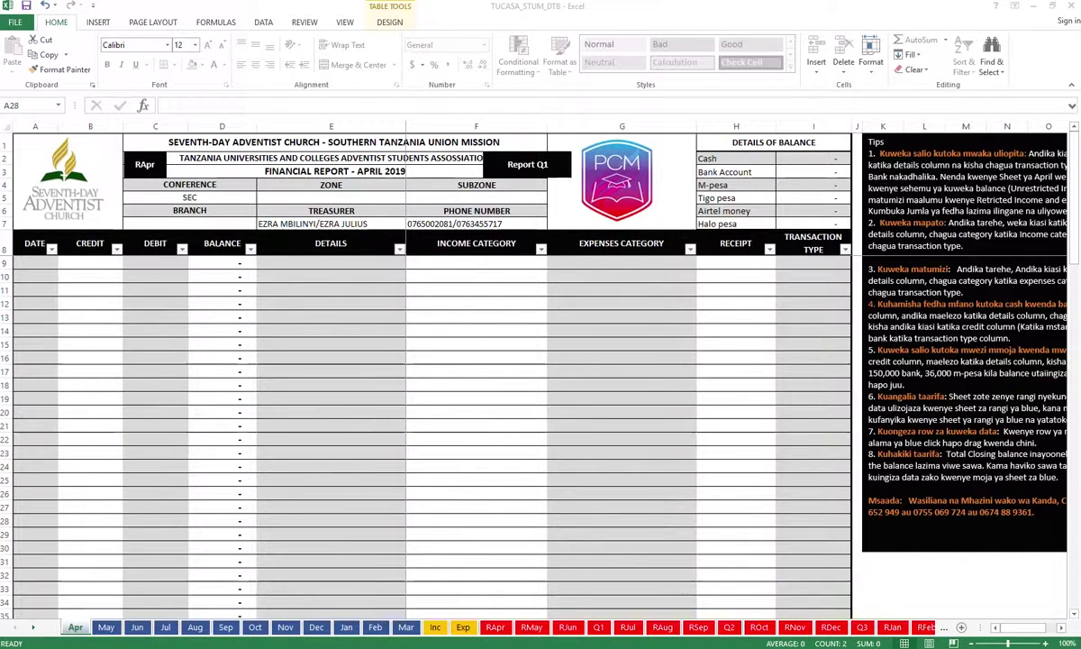
{"action": "left_click", "coordinate": [494, 628]}
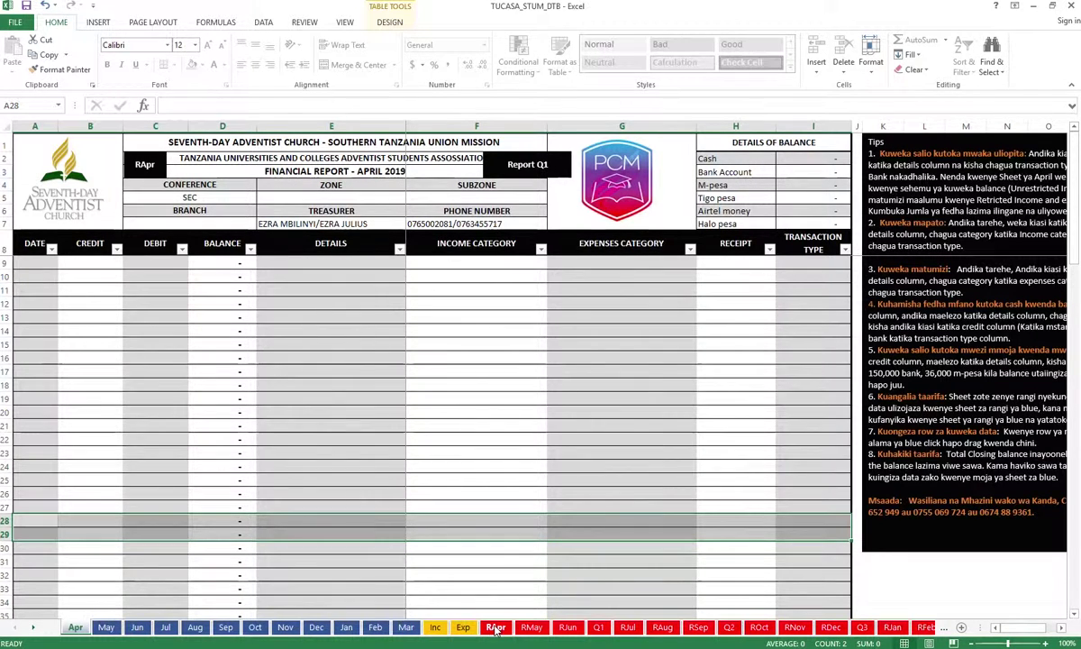
Switch to the RApr sheet, read the note on opening balance cell G9, and select G9
{"action": "left_click", "coordinate": [494, 628]}
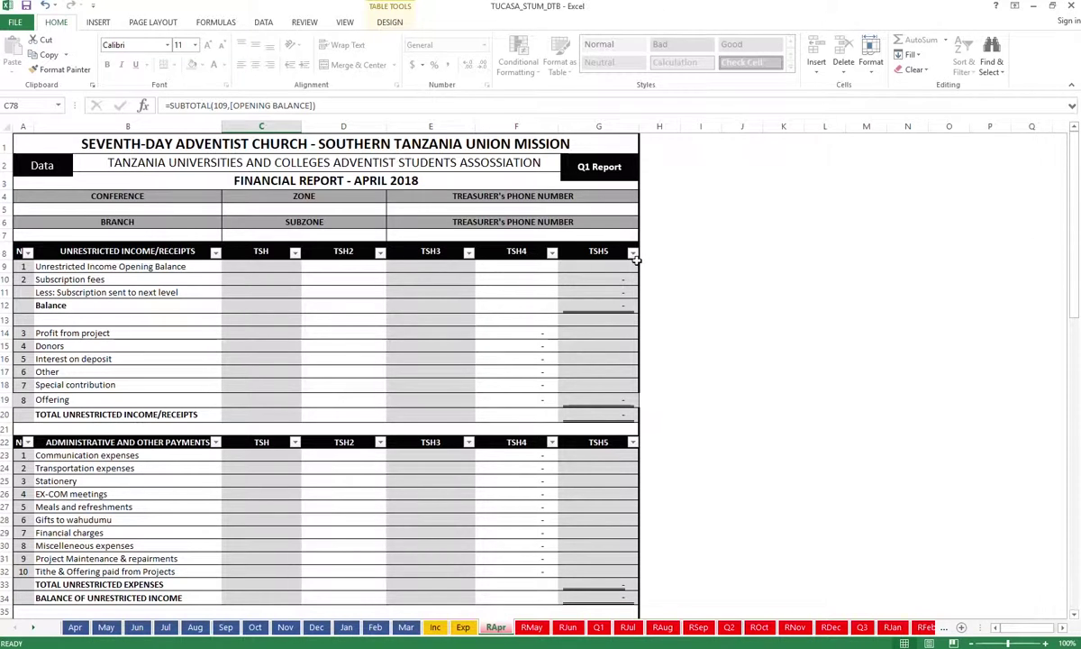
{"action": "mouse_move", "coordinate": [636, 266]}
{"action": "left_click", "coordinate": [616, 267]}
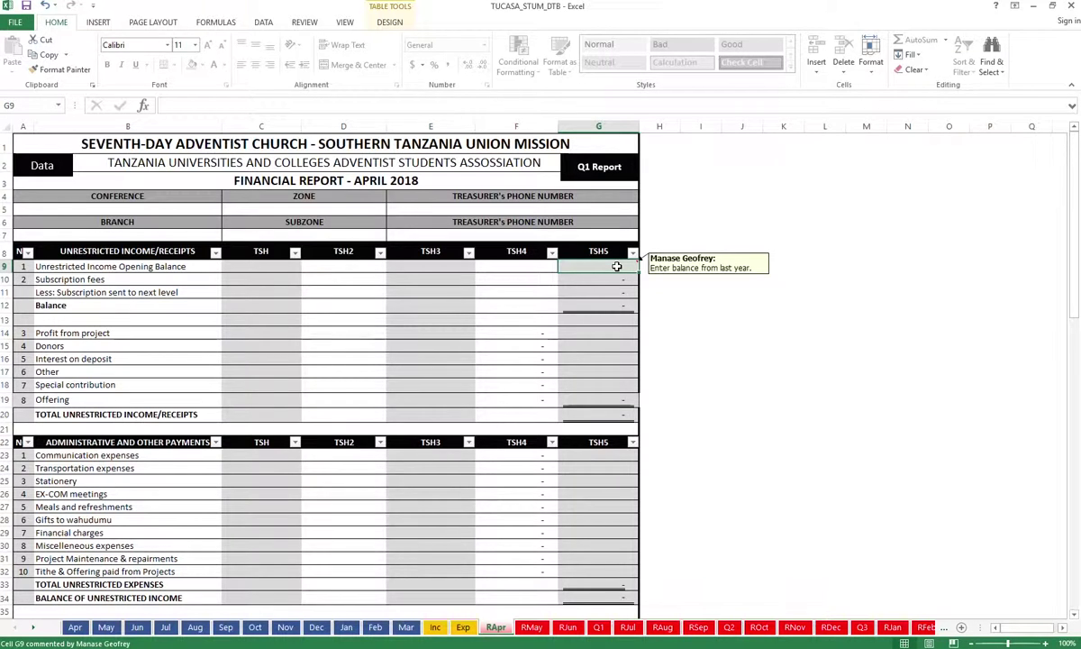
Unlock the protected opening balance cell G9 by entering the range password
{"action": "double_click", "coordinate": [616, 267]}
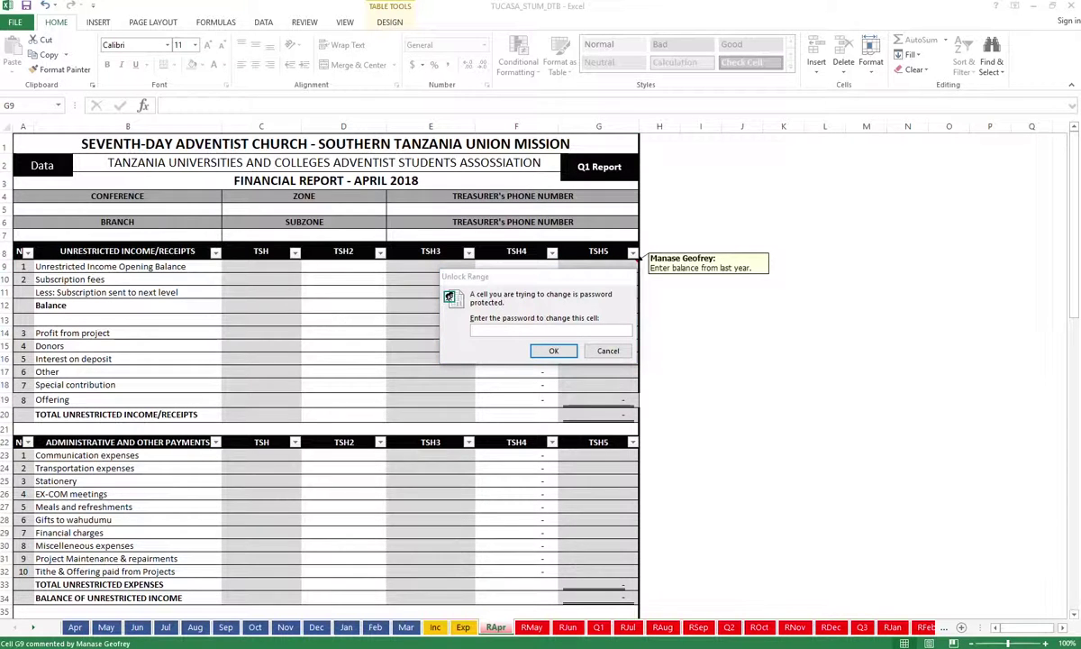
{"action": "left_click", "coordinate": [518, 331]}
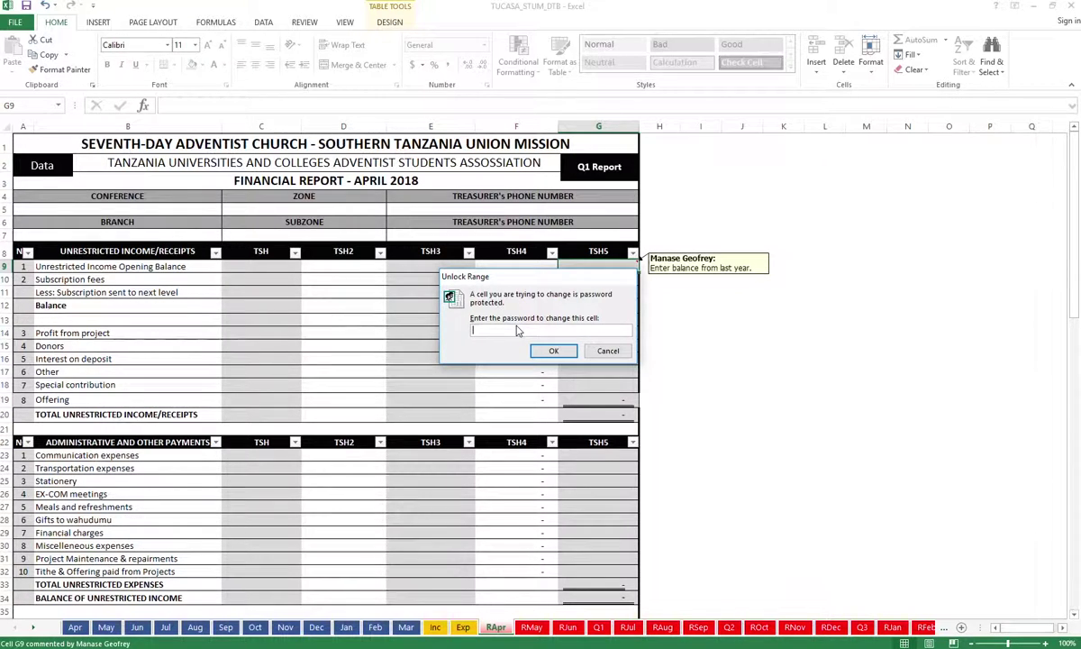
{"action": "type", "text": "••"}
{"action": "left_click", "coordinate": [552, 351]}
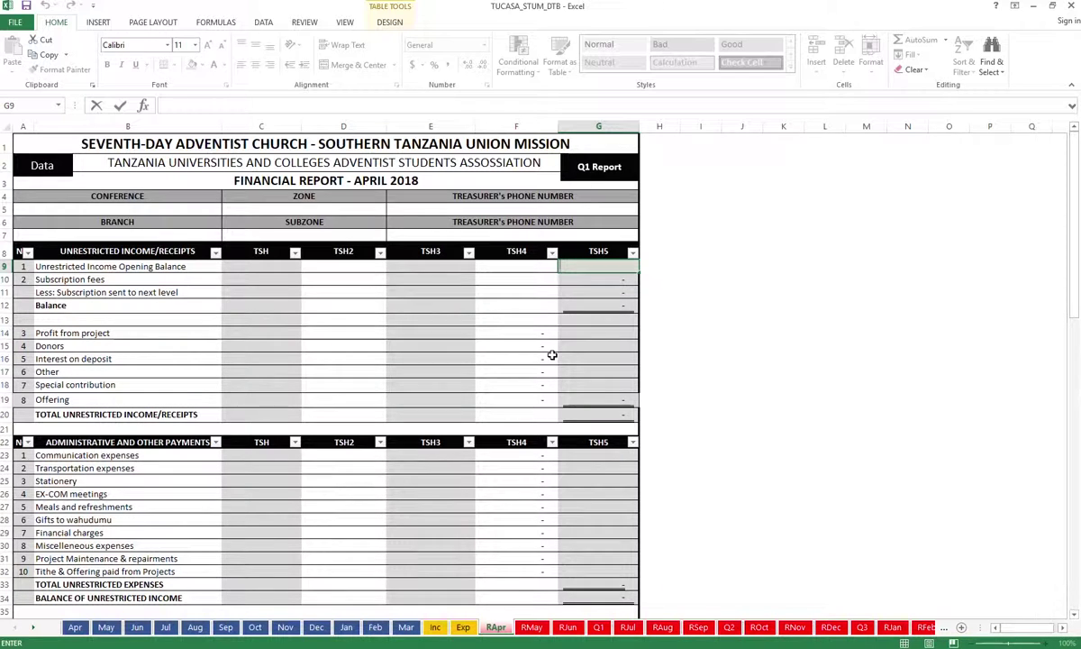
Enter 150000 as the April opening balance in G9, then try editing Subscription fees in G10
{"action": "type", "text": "150000"}
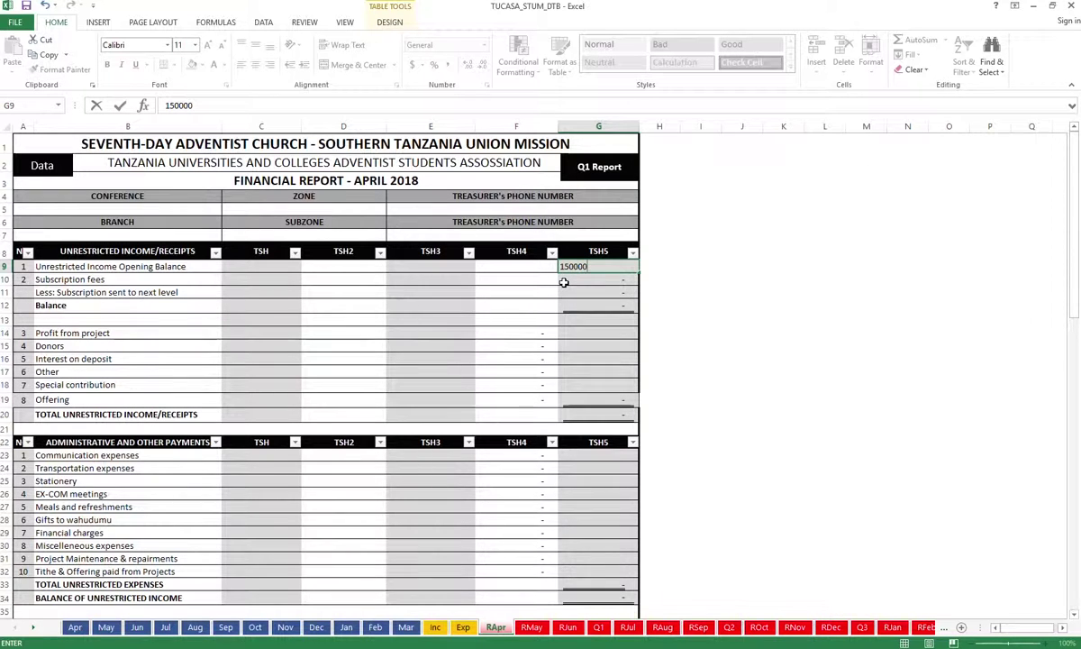
{"action": "right_click", "coordinate": [747, 305]}
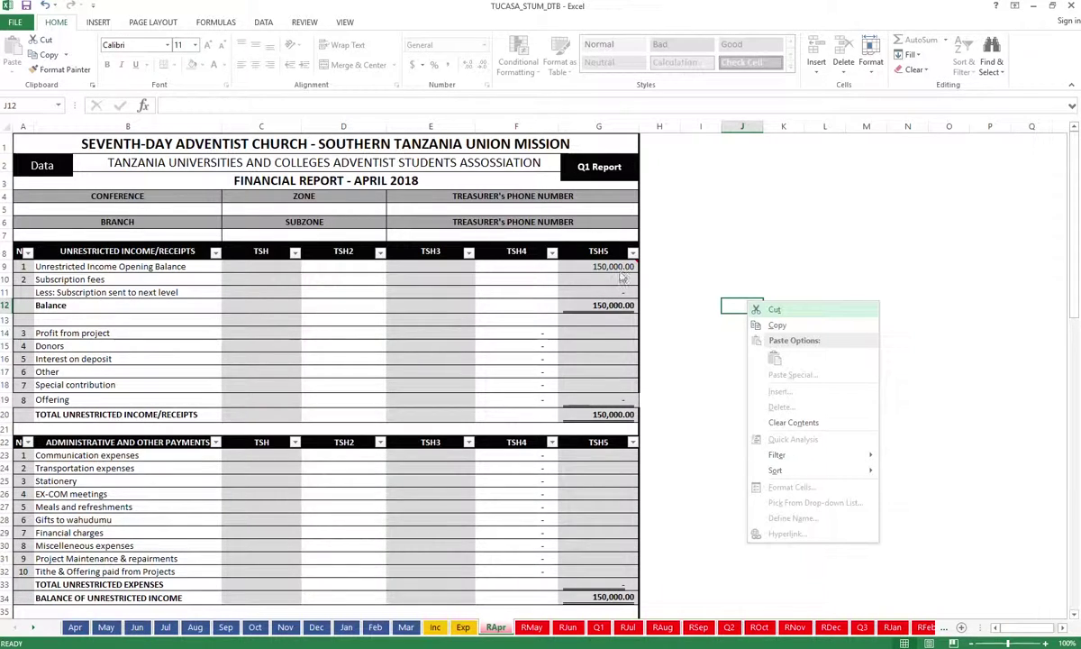
{"action": "key", "text": "Escape"}
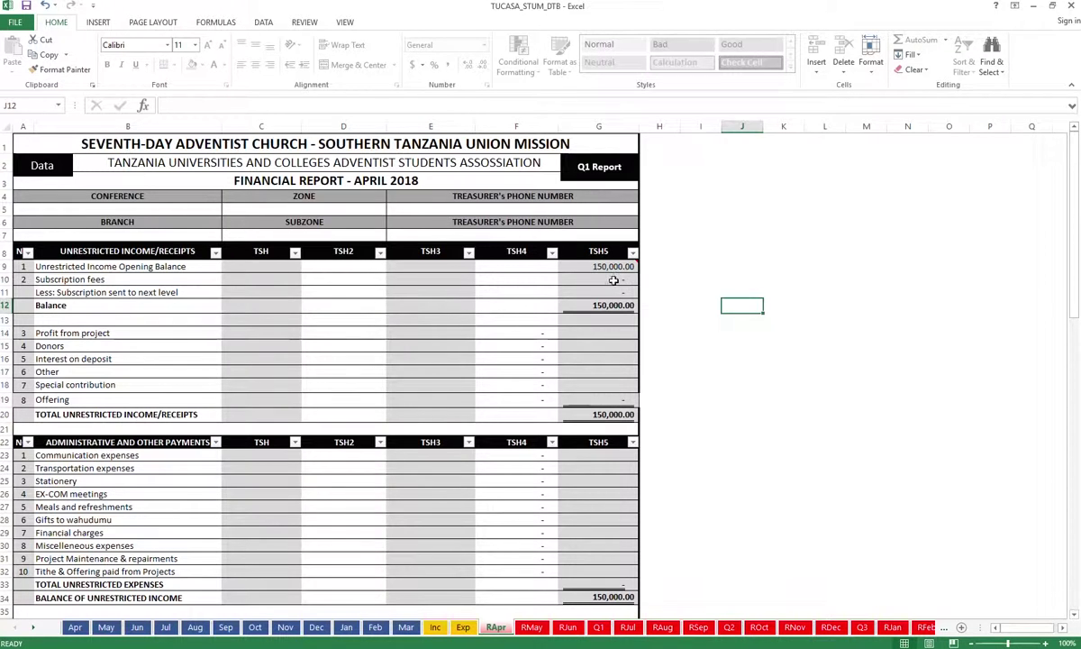
{"action": "double_click", "coordinate": [616, 278]}
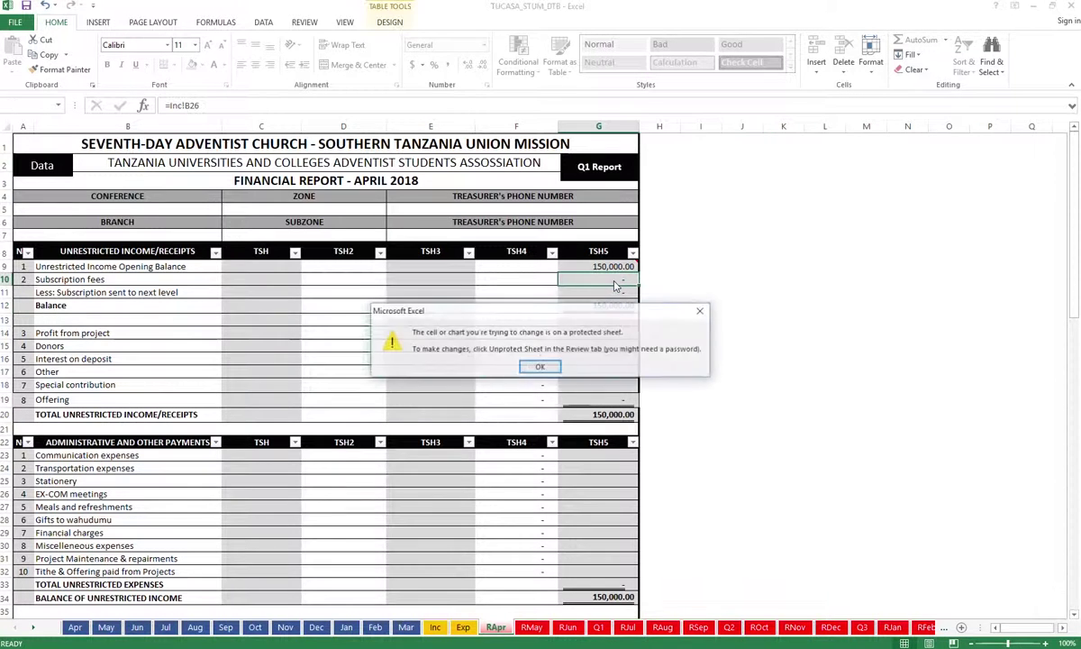
{"action": "left_click", "coordinate": [541, 367]}
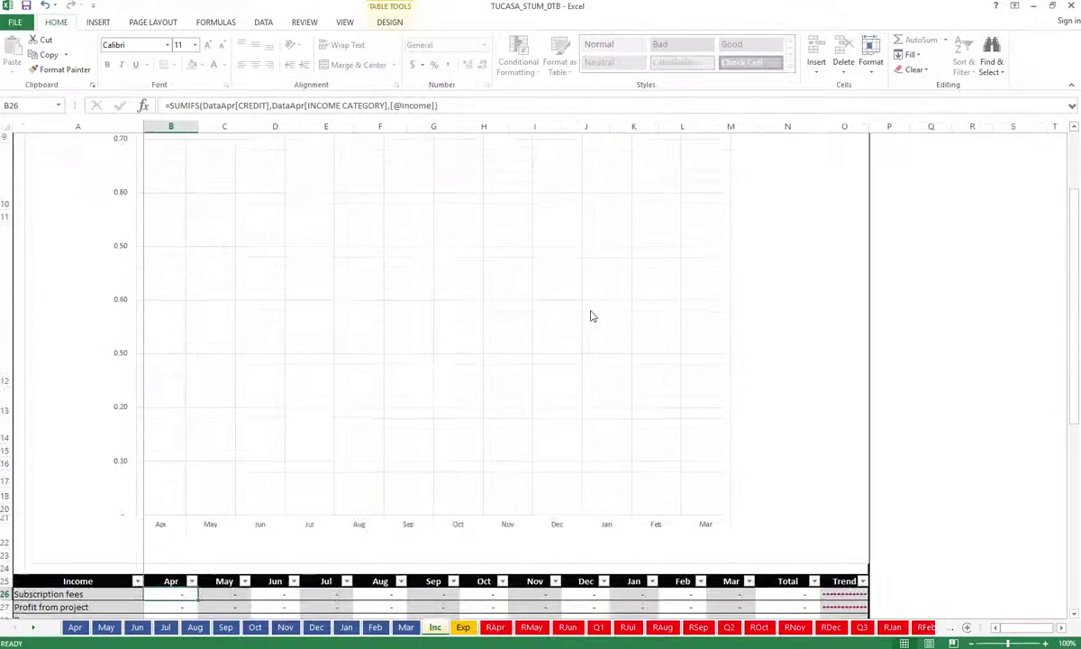
{"action": "scroll", "coordinate": [731, 347], "scroll_direction": "up", "scroll_amount": 3}
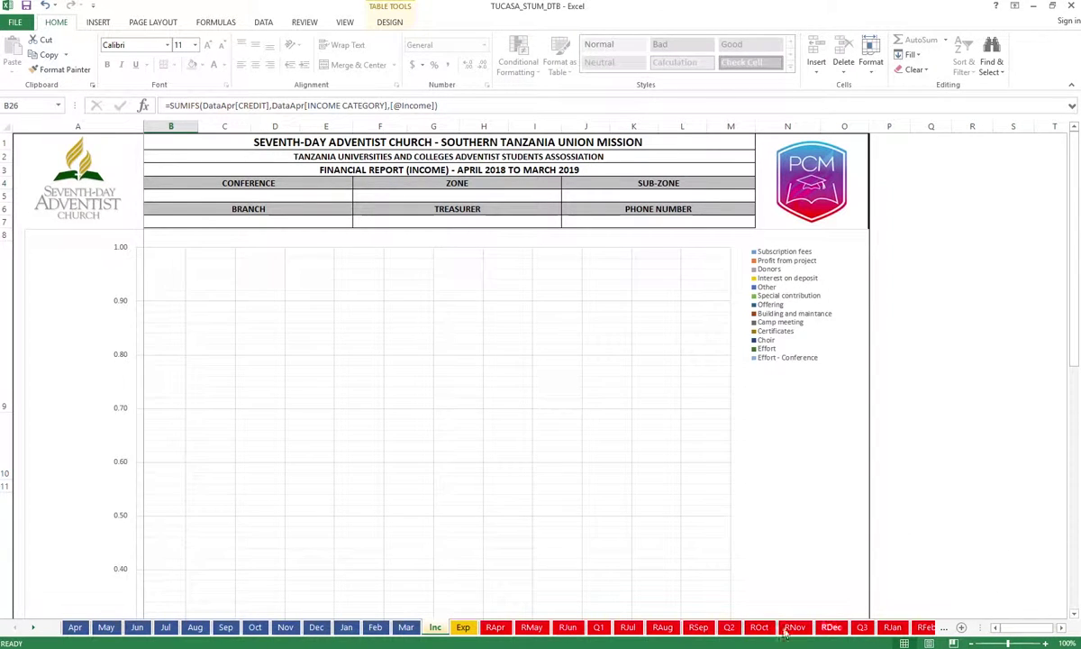
{"action": "left_click", "coordinate": [6, 549]}
{"action": "scroll", "coordinate": [455, 592], "scroll_direction": "down", "scroll_amount": 5}
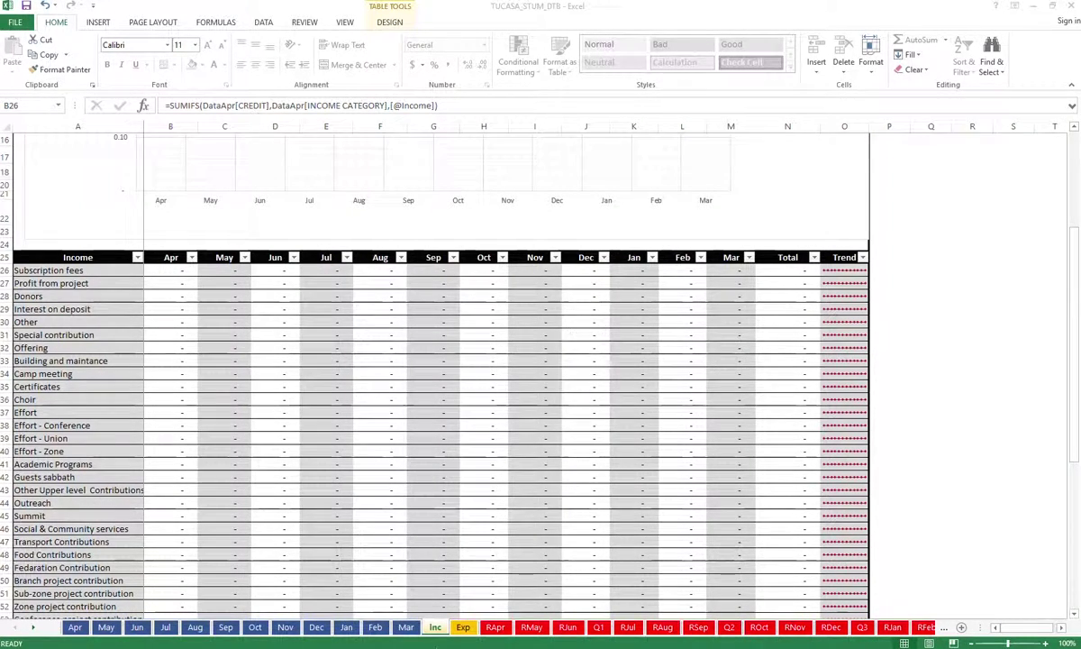
{"action": "left_click", "coordinate": [497, 629]}
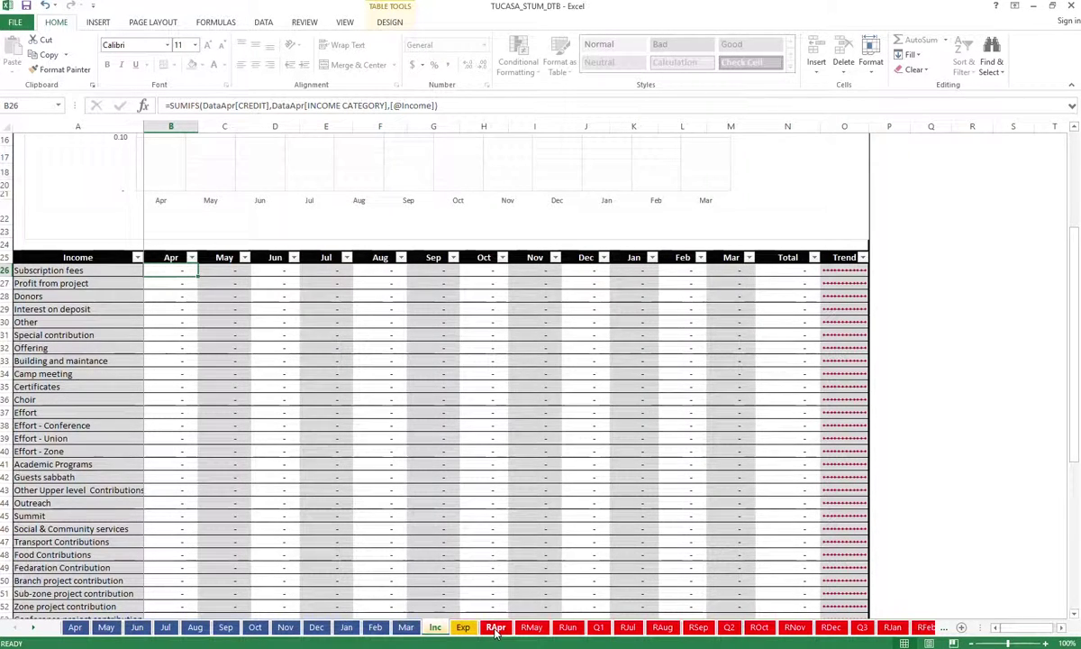
{"action": "left_click", "coordinate": [495, 628]}
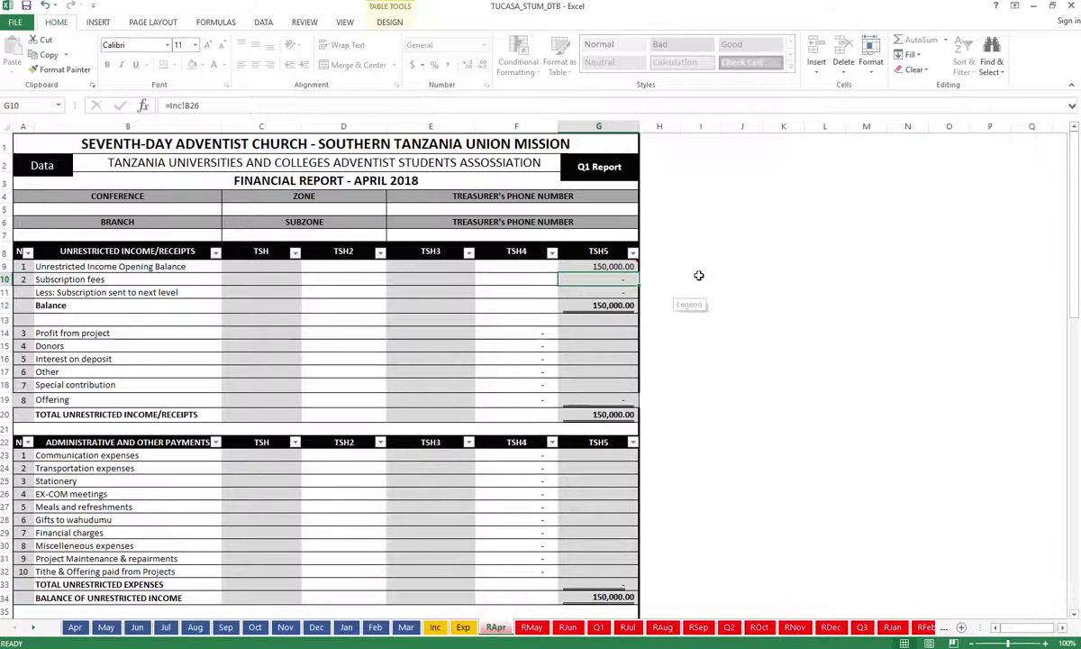
{"action": "mouse_move", "coordinate": [579, 263]}
{"action": "mouse_move", "coordinate": [637, 263]}
{"action": "double_click", "coordinate": [599, 283]}
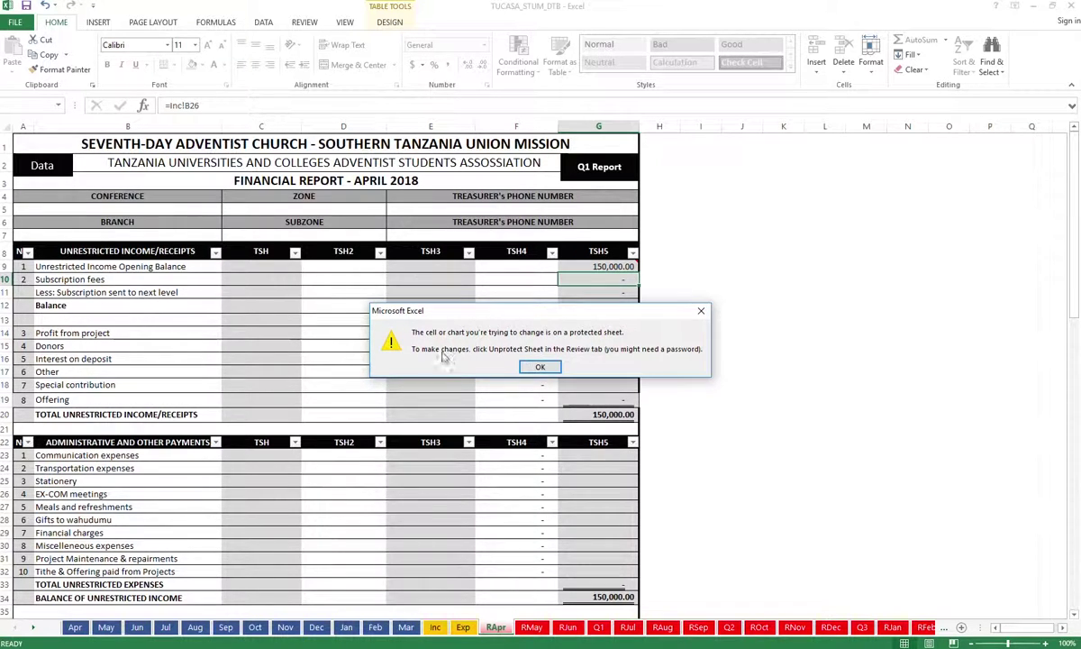
{"action": "left_click", "coordinate": [541, 366]}
{"action": "key", "text": "ctrl+bracketleft"}
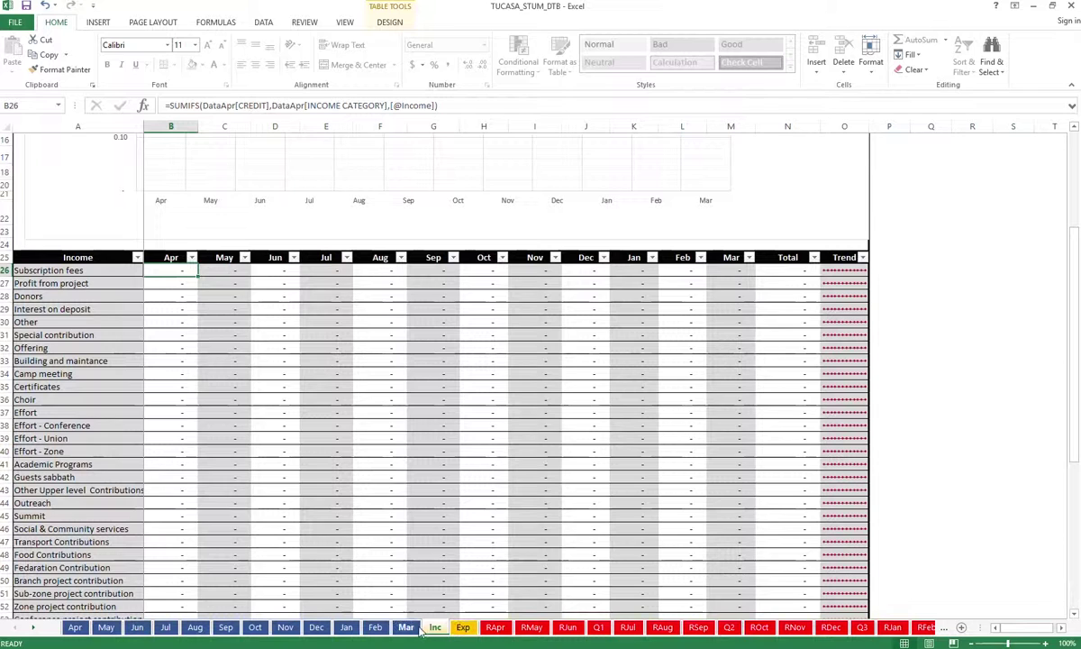
Return to the RApr sheet and scroll back up to the report header rows
{"action": "left_click", "coordinate": [497, 628]}
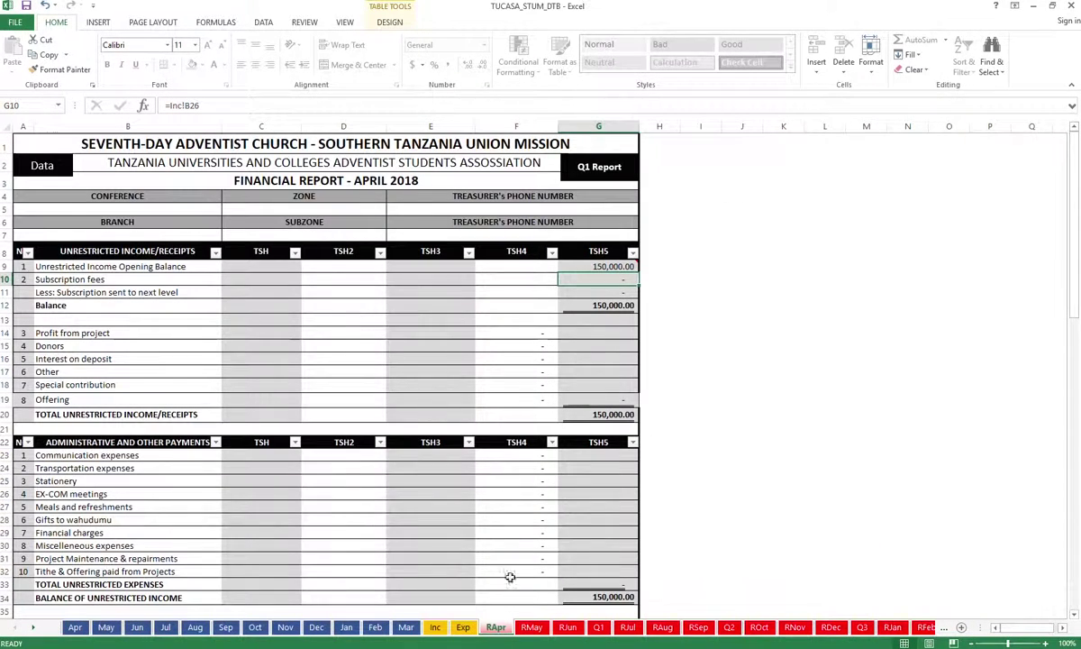
{"action": "scroll", "coordinate": [565, 456], "scroll_direction": "down", "scroll_amount": 2}
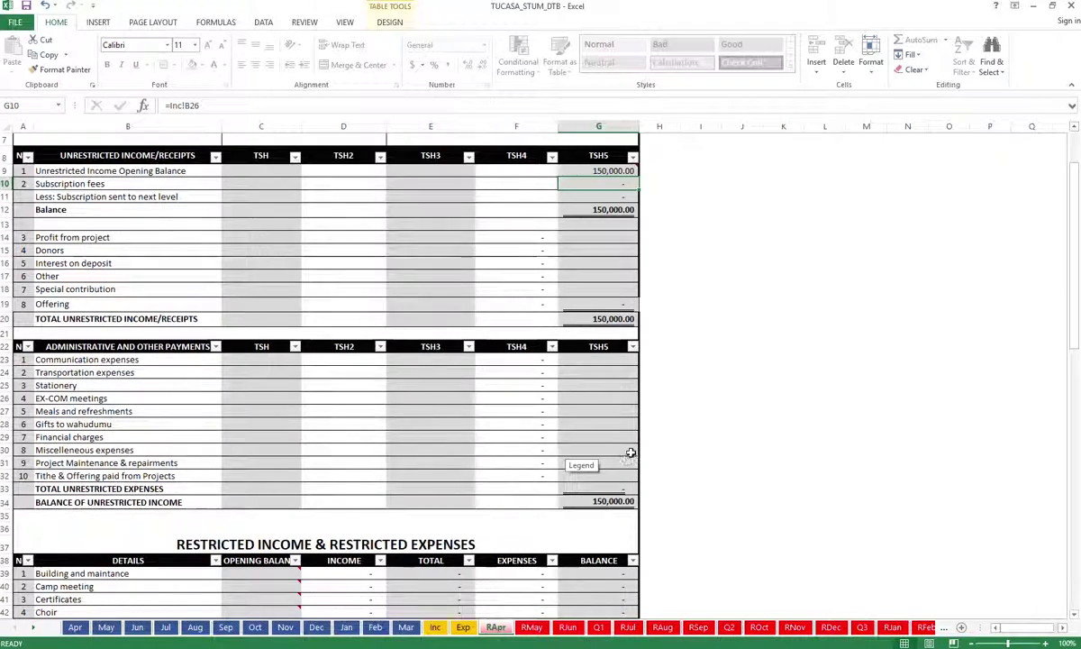
{"action": "scroll", "coordinate": [631, 448], "scroll_direction": "down", "scroll_amount": 2}
{"action": "scroll", "coordinate": [633, 447], "scroll_direction": "down", "scroll_amount": 4}
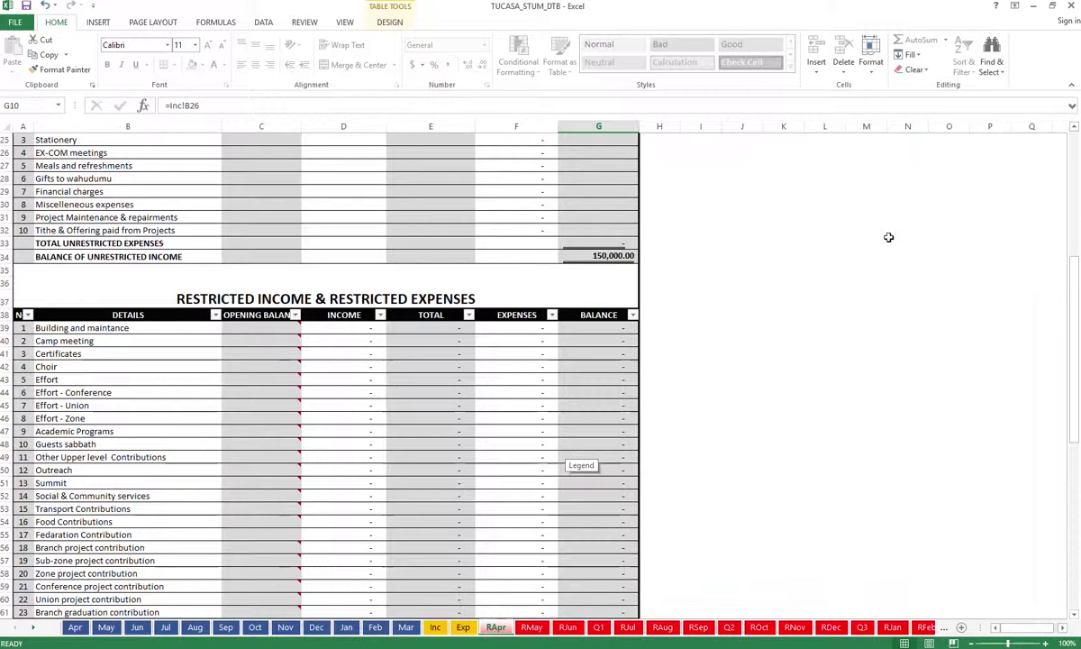
{"action": "scroll", "coordinate": [867, 218], "scroll_direction": "up", "scroll_amount": 5}
{"action": "scroll", "coordinate": [866, 218], "scroll_direction": "up", "scroll_amount": 3}
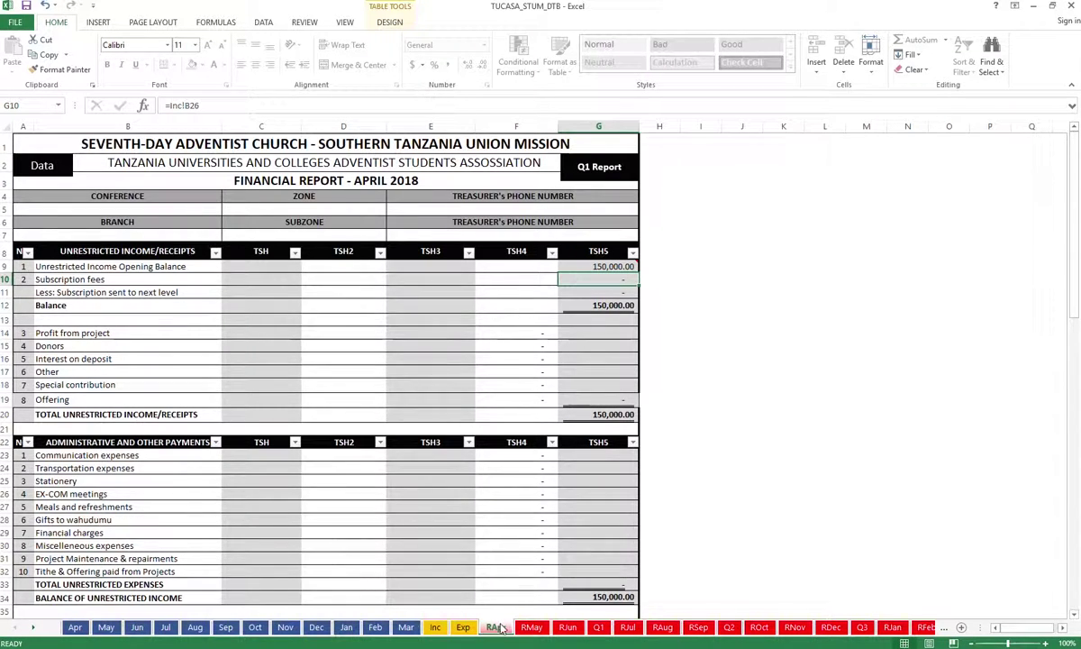
{"action": "left_click", "coordinate": [76, 628]}
{"action": "left_click", "coordinate": [76, 628]}
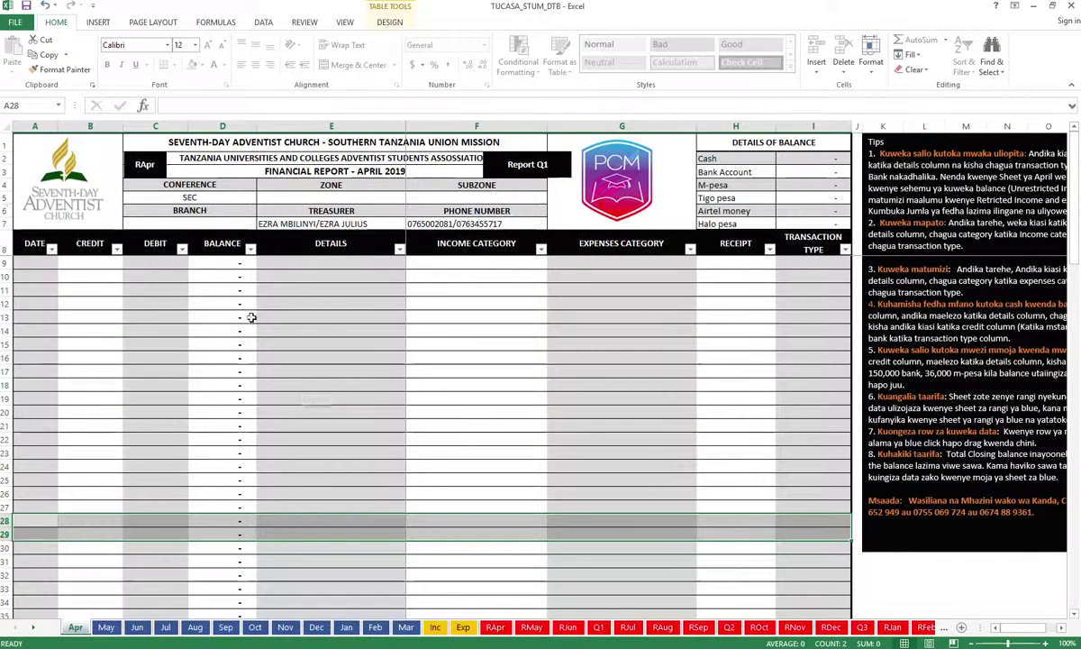
{"action": "left_click", "coordinate": [494, 629]}
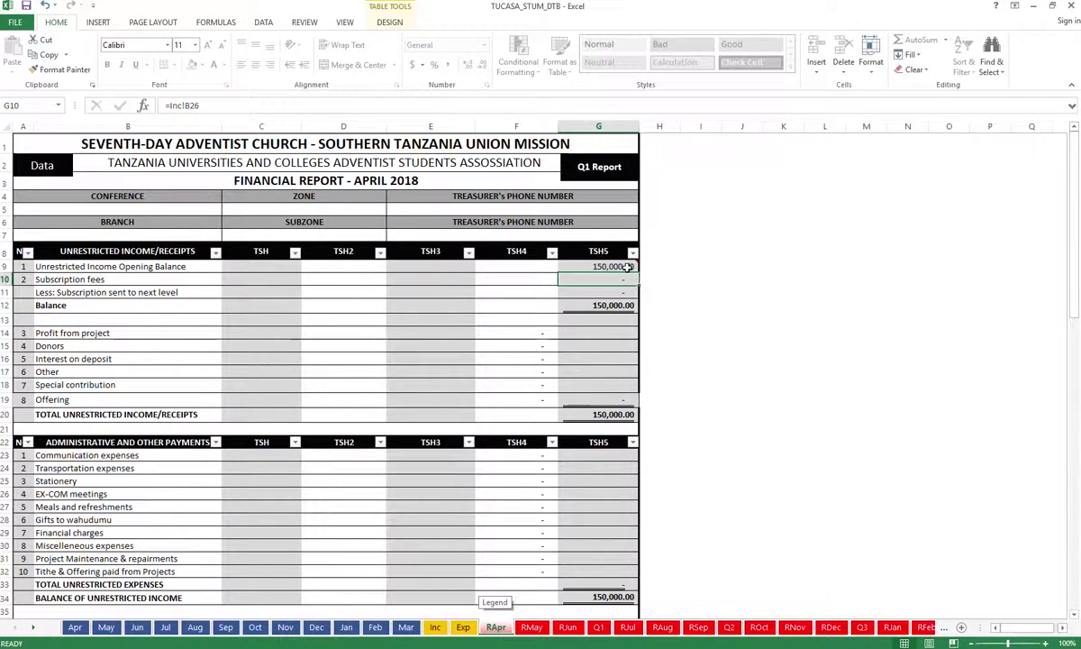
{"action": "mouse_move", "coordinate": [624, 277]}
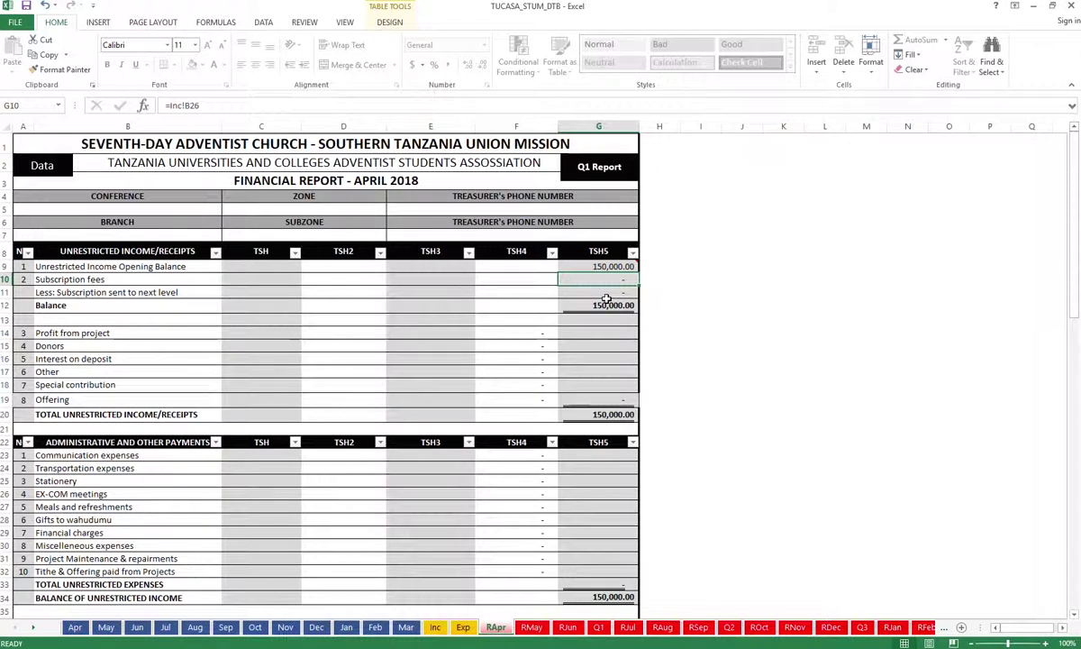
{"action": "scroll", "coordinate": [604, 311], "scroll_direction": "down", "scroll_amount": 3}
{"action": "scroll", "coordinate": [624, 265], "scroll_direction": "up", "scroll_amount": 3}
{"action": "scroll", "coordinate": [202, 403], "scroll_direction": "down", "scroll_amount": 3}
{"action": "scroll", "coordinate": [214, 499], "scroll_direction": "down", "scroll_amount": 13}
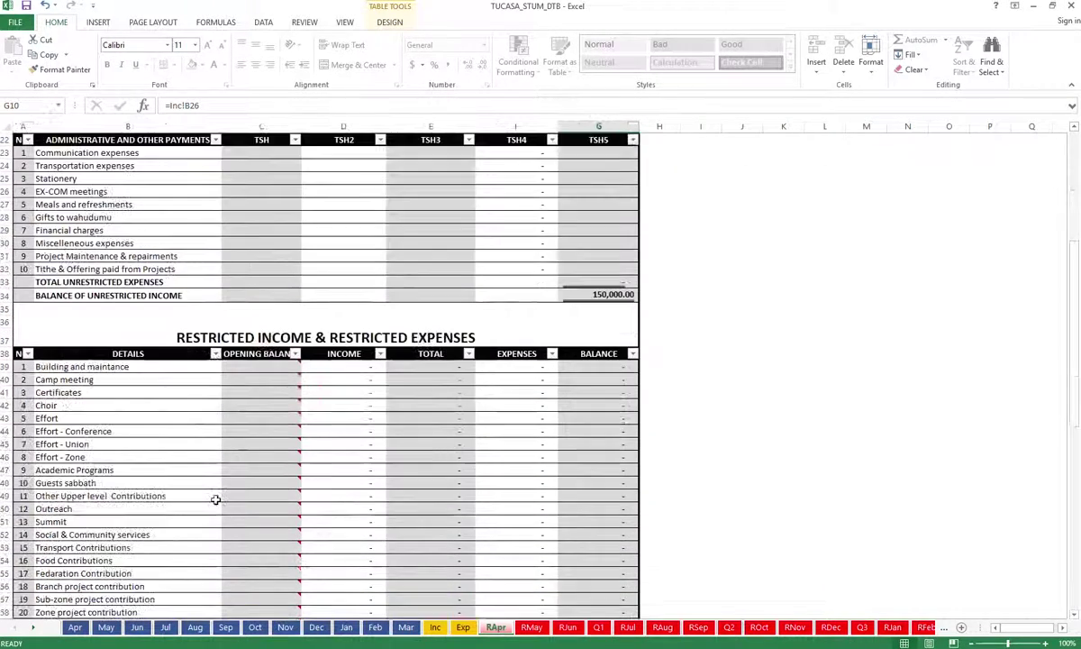
{"action": "scroll", "coordinate": [215, 499], "scroll_direction": "down", "scroll_amount": 5}
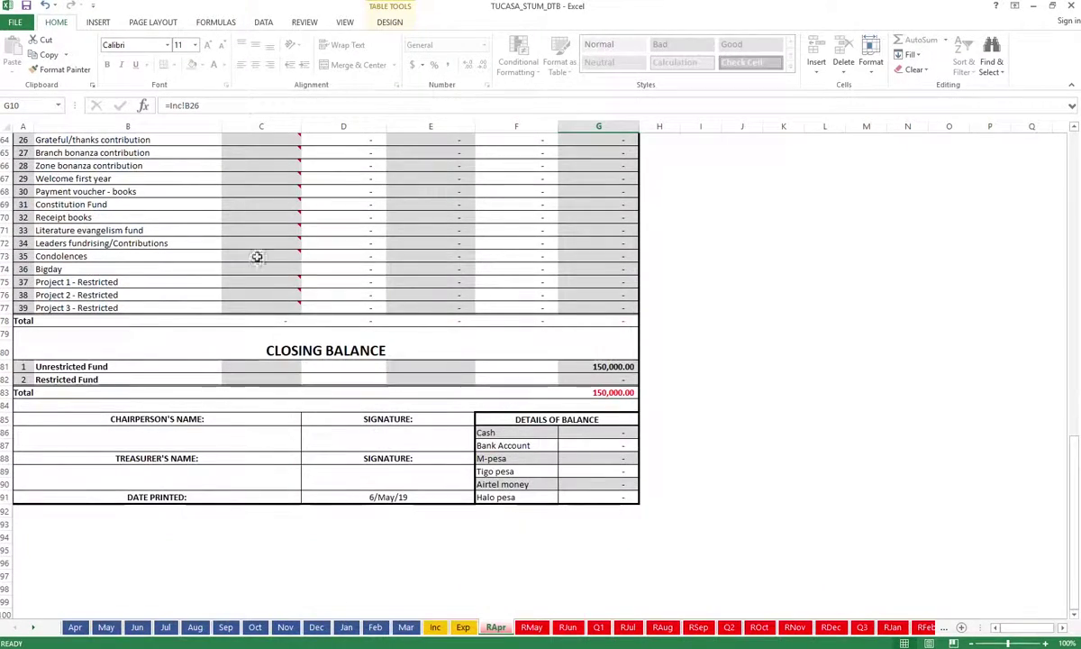
{"action": "scroll", "coordinate": [442, 297], "scroll_direction": "up", "scroll_amount": 14}
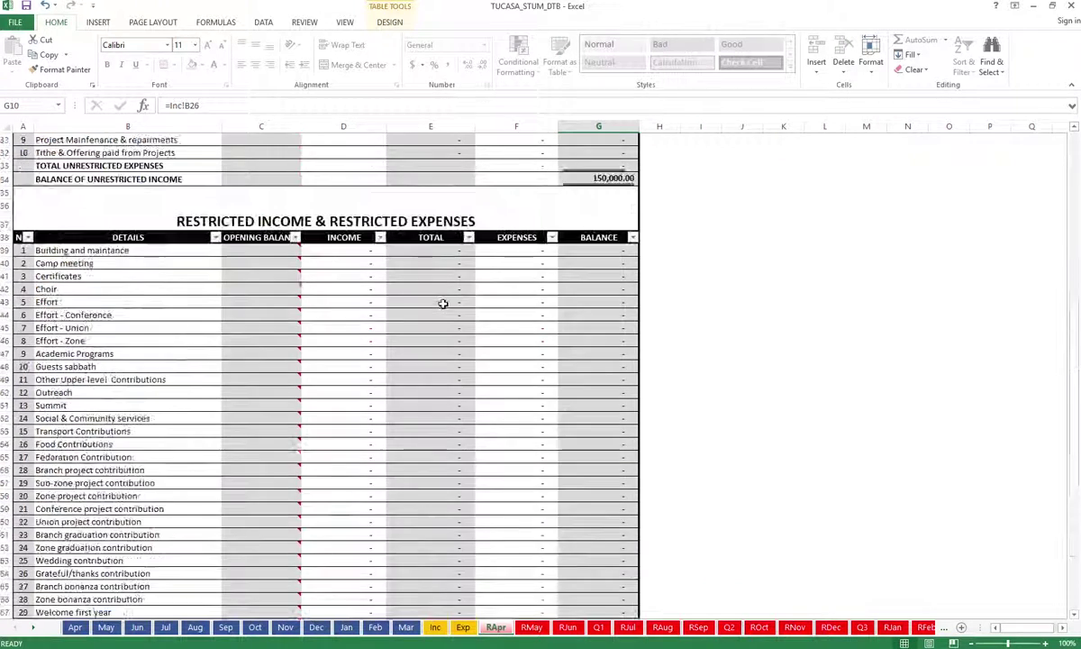
{"action": "scroll", "coordinate": [432, 311], "scroll_direction": "up", "scroll_amount": 5}
{"action": "scroll", "coordinate": [54, 220], "scroll_direction": "up", "scroll_amount": 2}
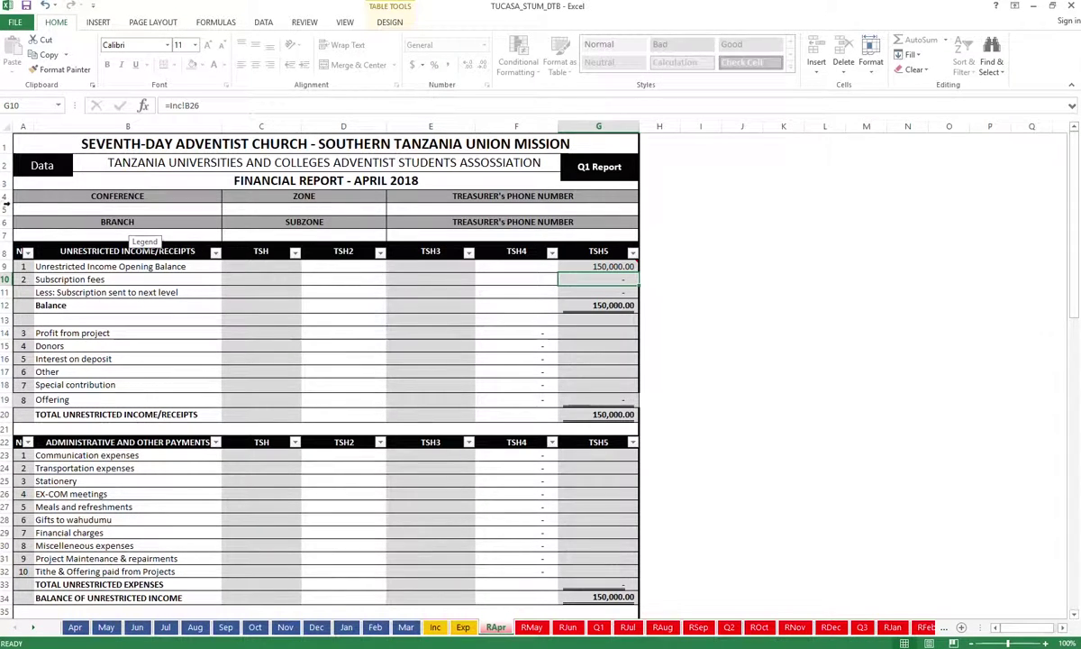
Enter branch KIU in A7 and conference SEC in A5
{"action": "double_click", "coordinate": [164, 209]}
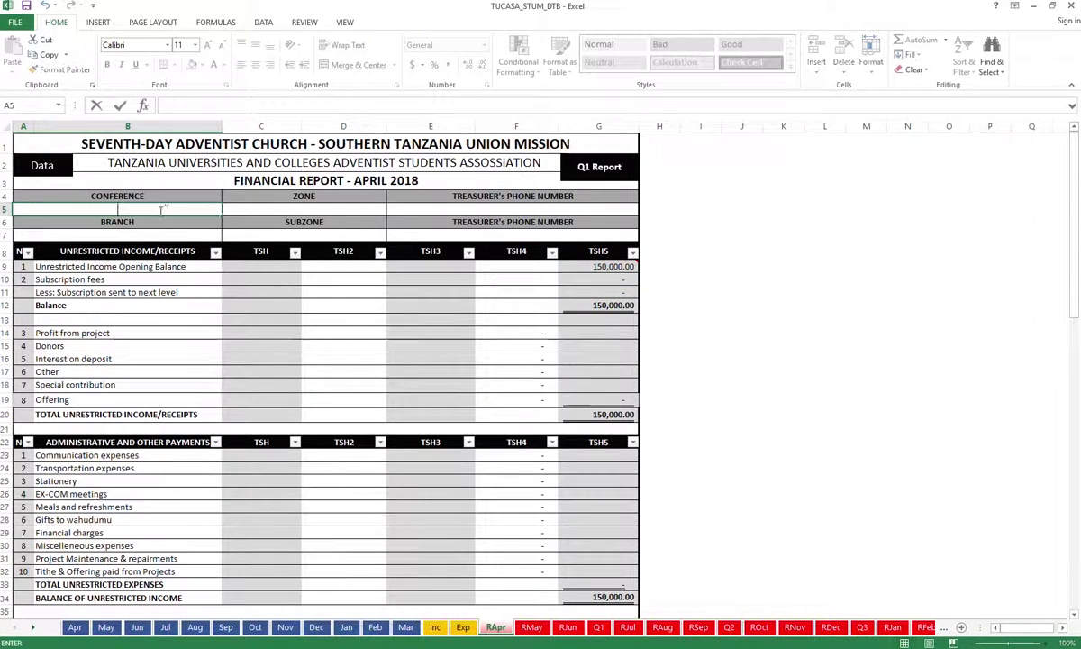
{"action": "left_click", "coordinate": [152, 235]}
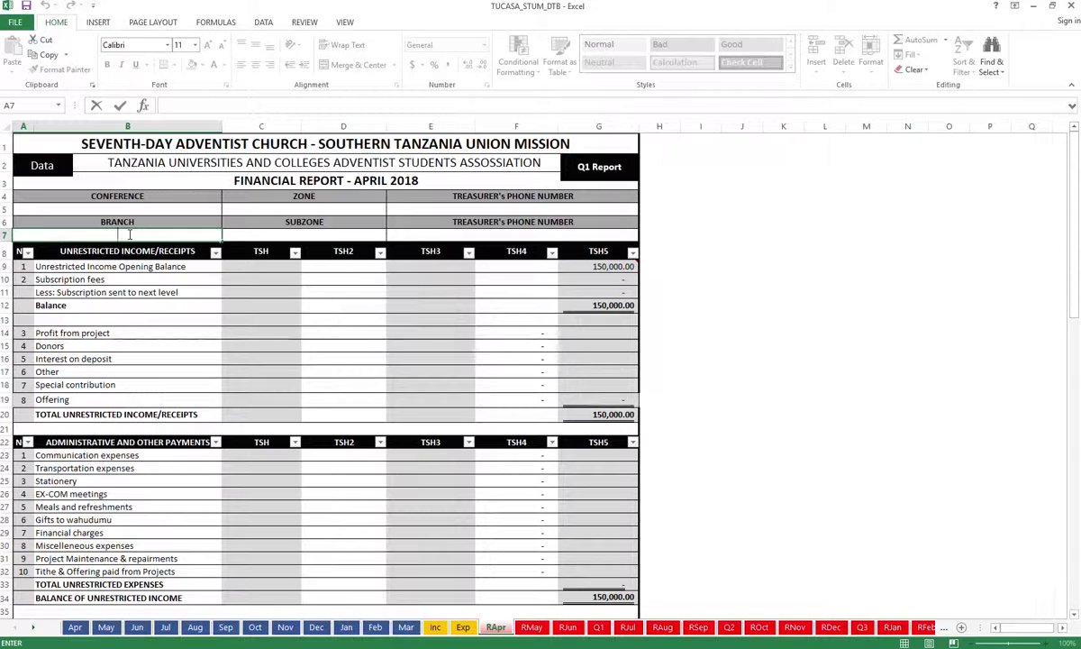
{"action": "type", "text": "KIU"}
{"action": "left_click", "coordinate": [117, 208]}
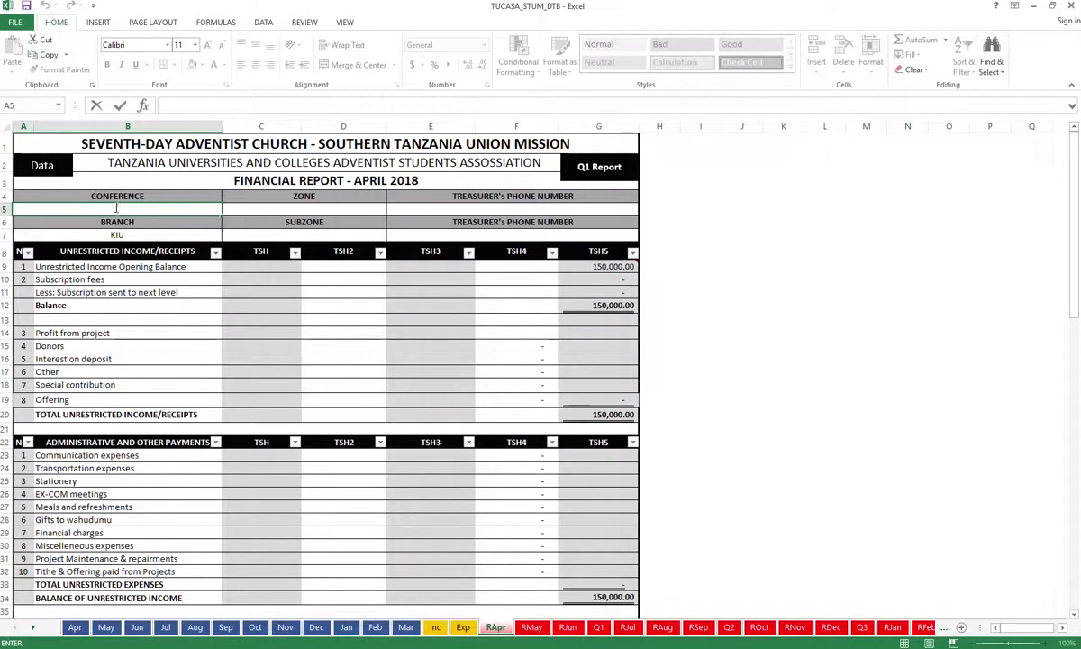
{"action": "type", "text": "SEC"}
Enter zone CODAZO in C5 and paste the treasurer's phone number into E5
{"action": "left_click", "coordinate": [328, 208]}
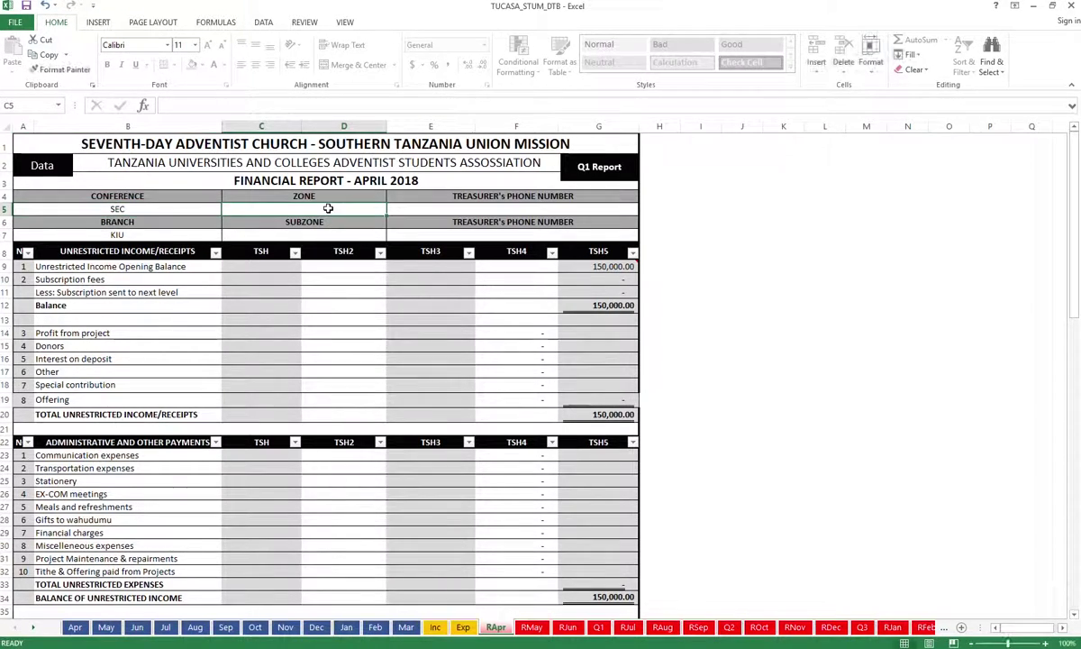
{"action": "double_click", "coordinate": [328, 208]}
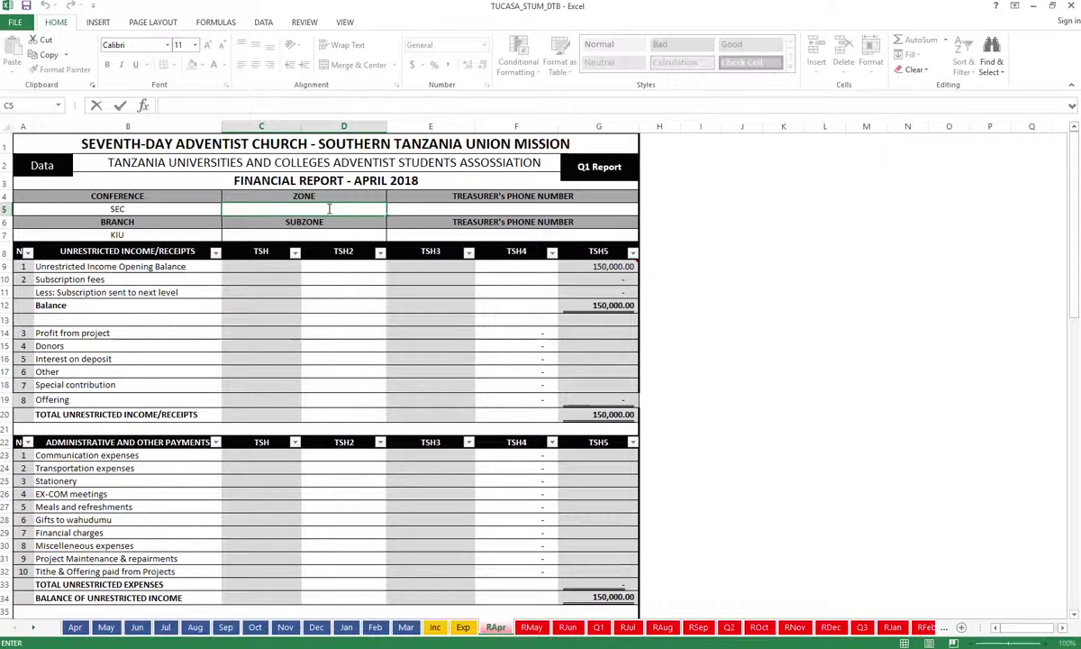
{"action": "type", "text": "CODAZO"}
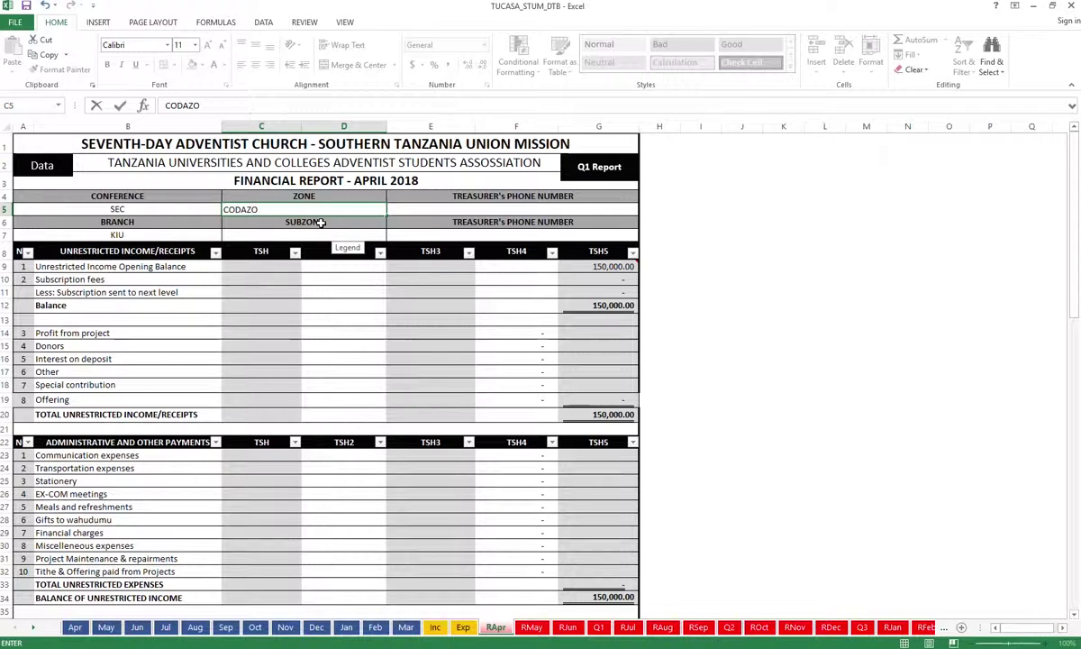
{"action": "left_click", "coordinate": [493, 207]}
{"action": "type", "text": "'"}
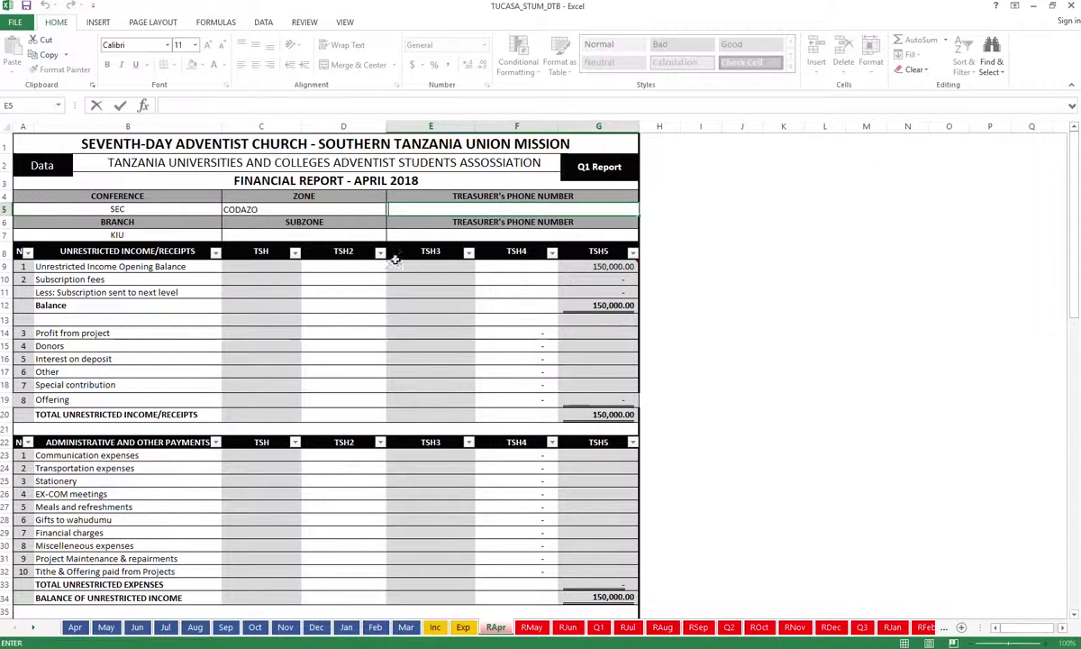
{"action": "key", "text": "ctrl+v"}
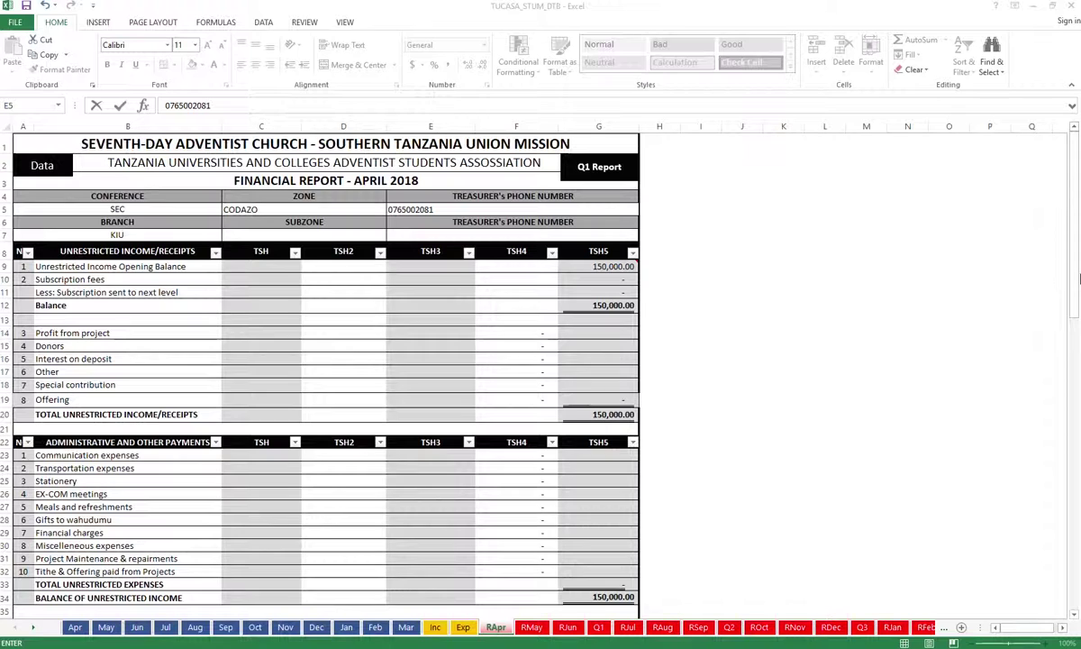
Enter 20,000 as the Certificates opening balance in RApr cell C41
{"action": "left_click_drag", "start_coordinate": [1075, 285], "coordinate": [1043, 347]}
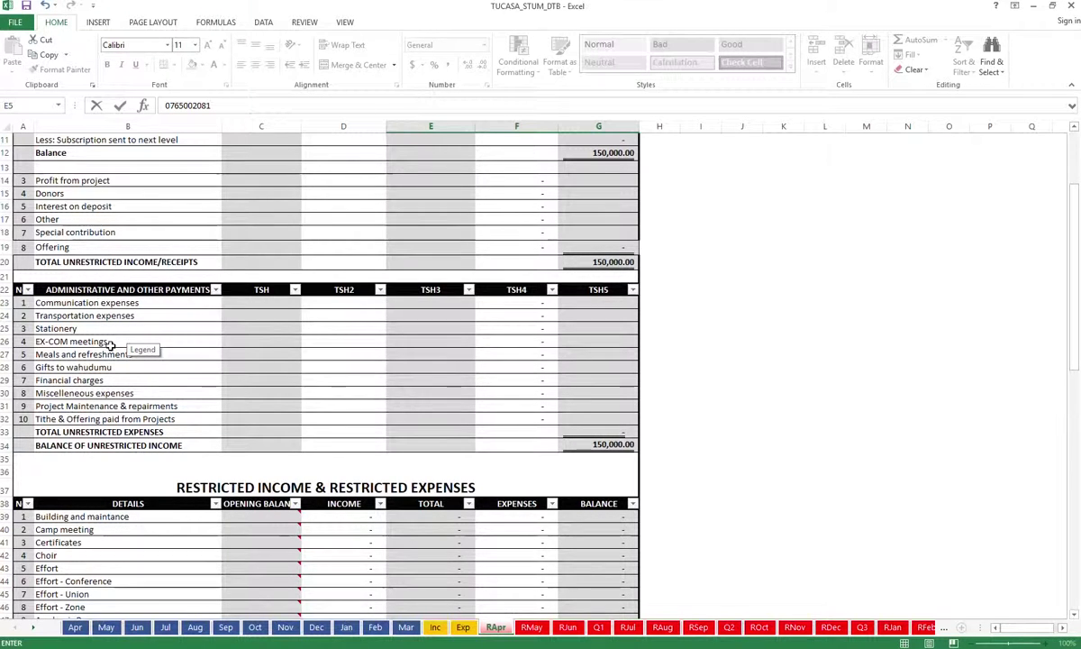
{"action": "scroll", "coordinate": [524, 514], "scroll_direction": "down", "scroll_amount": 4}
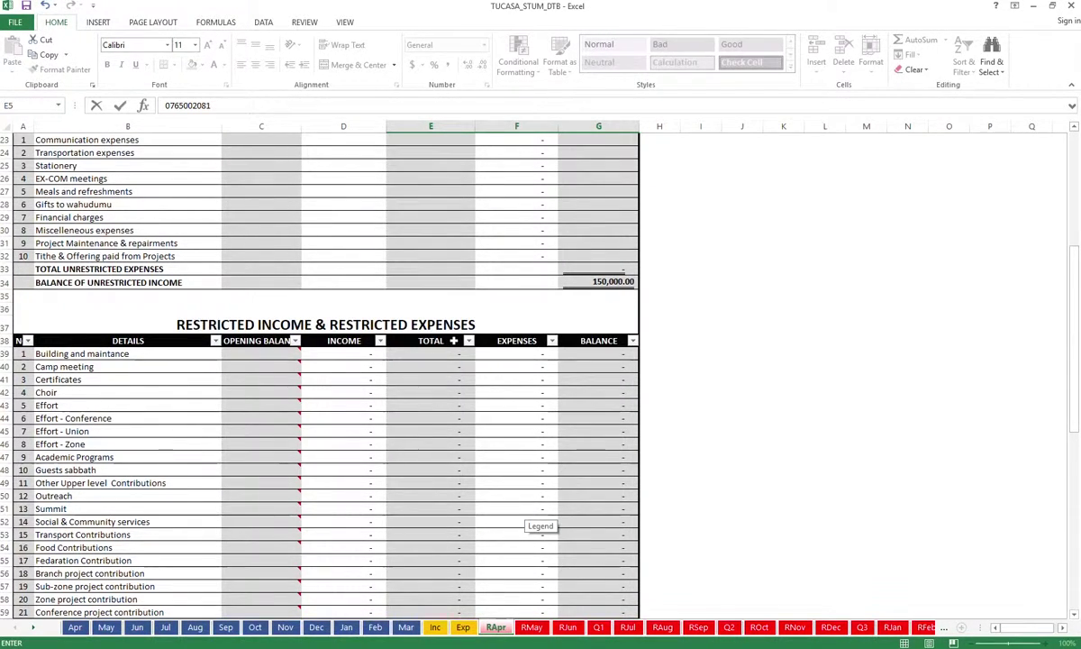
{"action": "scroll", "coordinate": [251, 400], "scroll_direction": "down", "scroll_amount": 2}
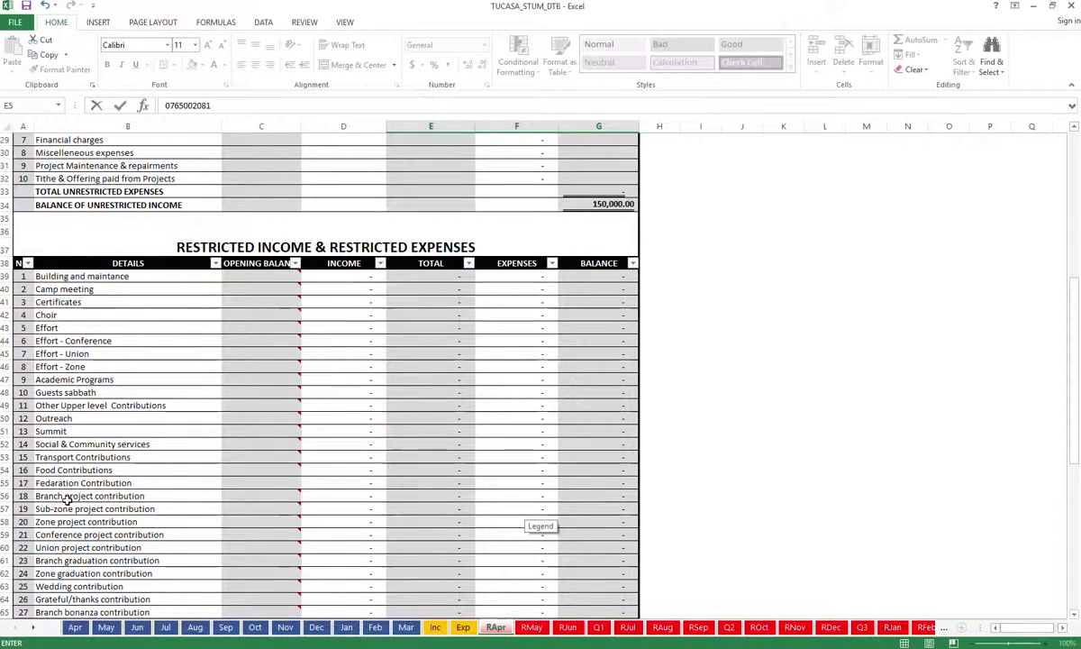
{"action": "scroll", "coordinate": [72, 494], "scroll_direction": "down", "scroll_amount": 3}
{"action": "scroll", "coordinate": [74, 509], "scroll_direction": "down", "scroll_amount": 4}
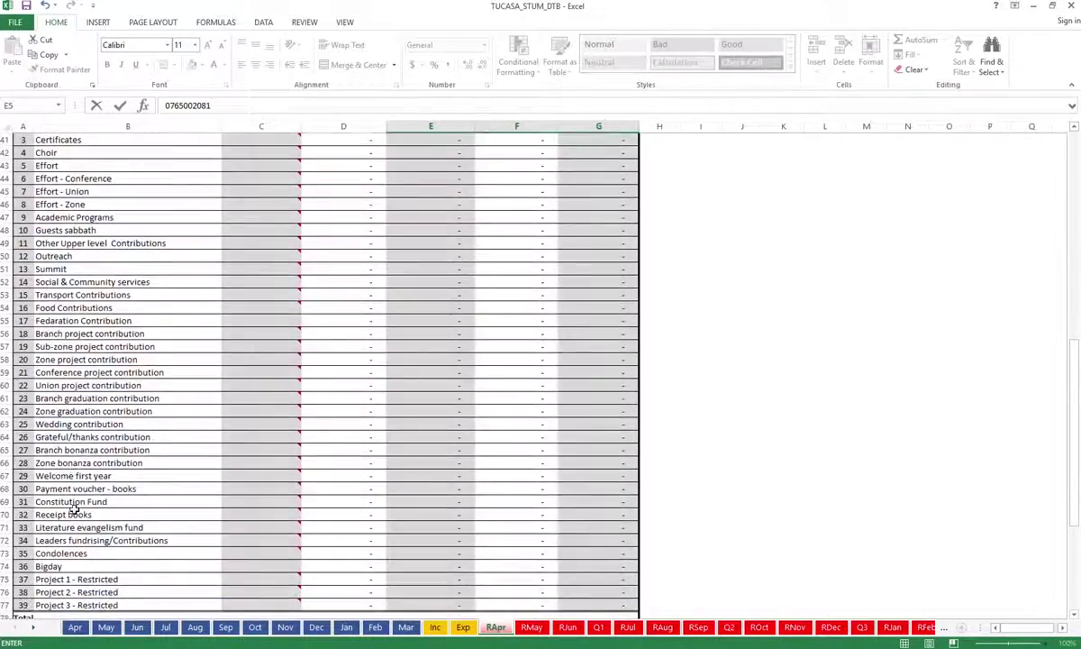
{"action": "scroll", "coordinate": [74, 509], "scroll_direction": "up", "scroll_amount": 6}
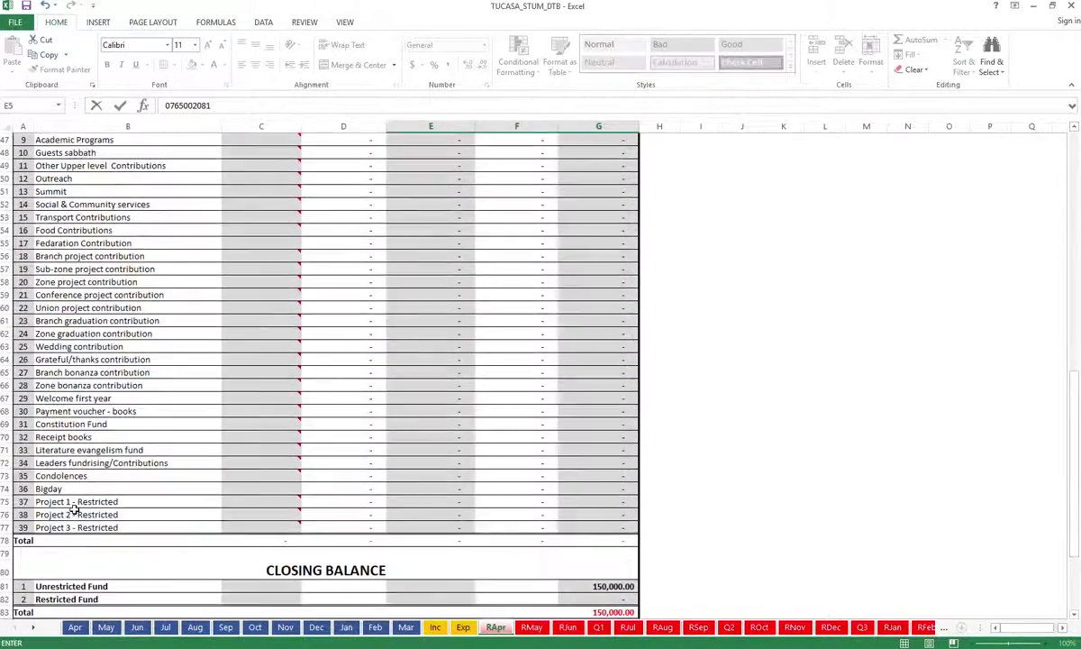
{"action": "scroll", "coordinate": [74, 509], "scroll_direction": "down", "scroll_amount": 5}
{"action": "mouse_move", "coordinate": [295, 310]}
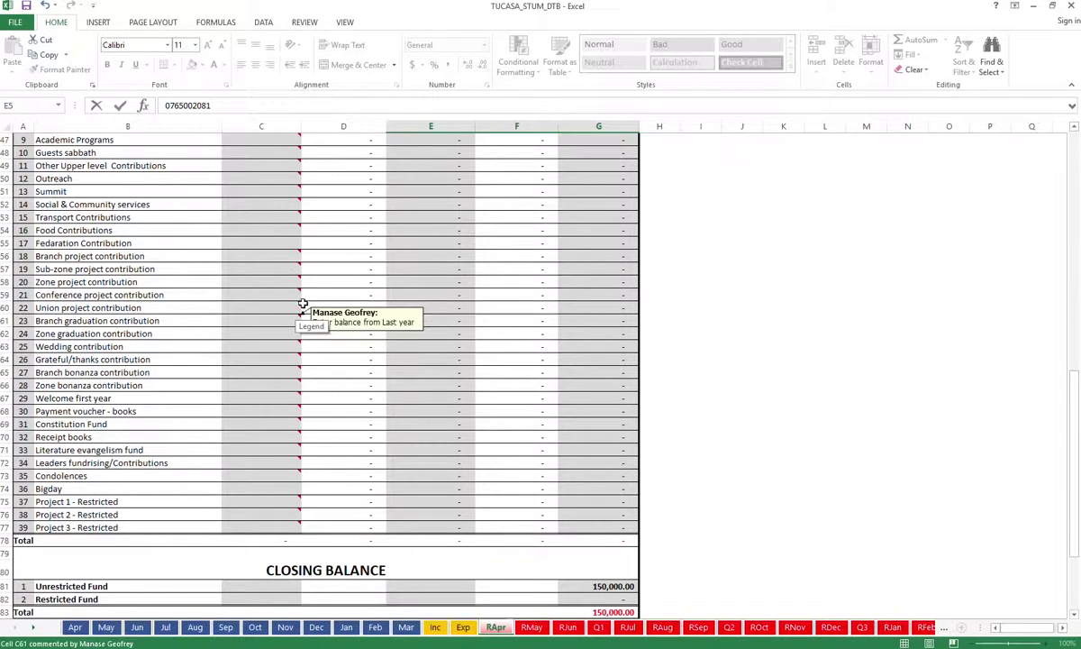
{"action": "scroll", "coordinate": [335, 306], "scroll_direction": "down", "scroll_amount": 4}
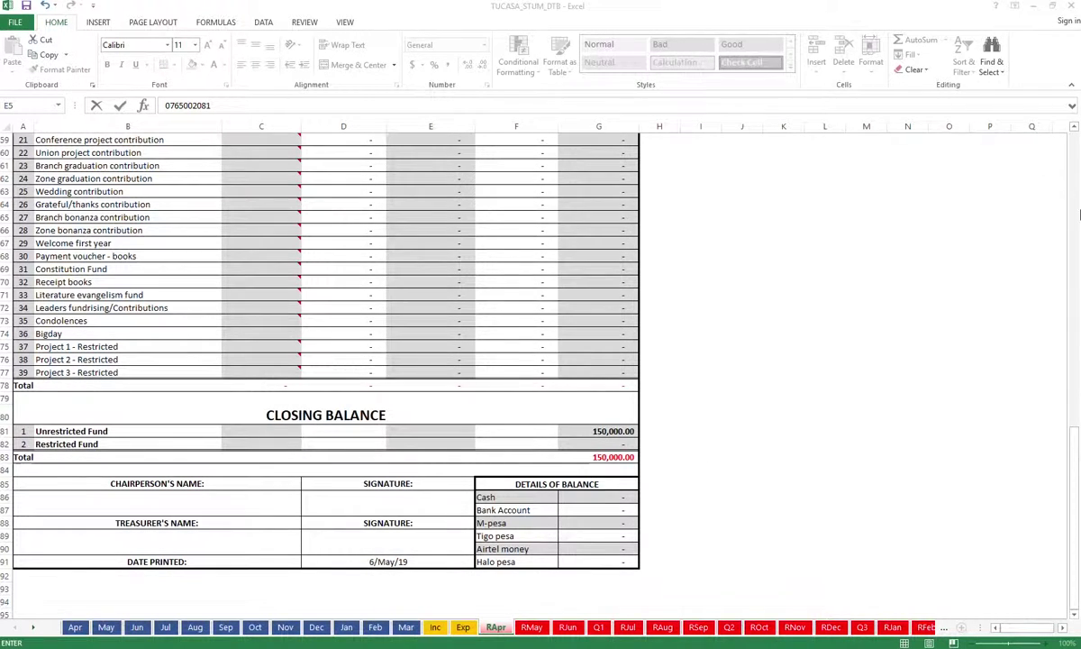
{"action": "left_click", "coordinate": [1077, 429]}
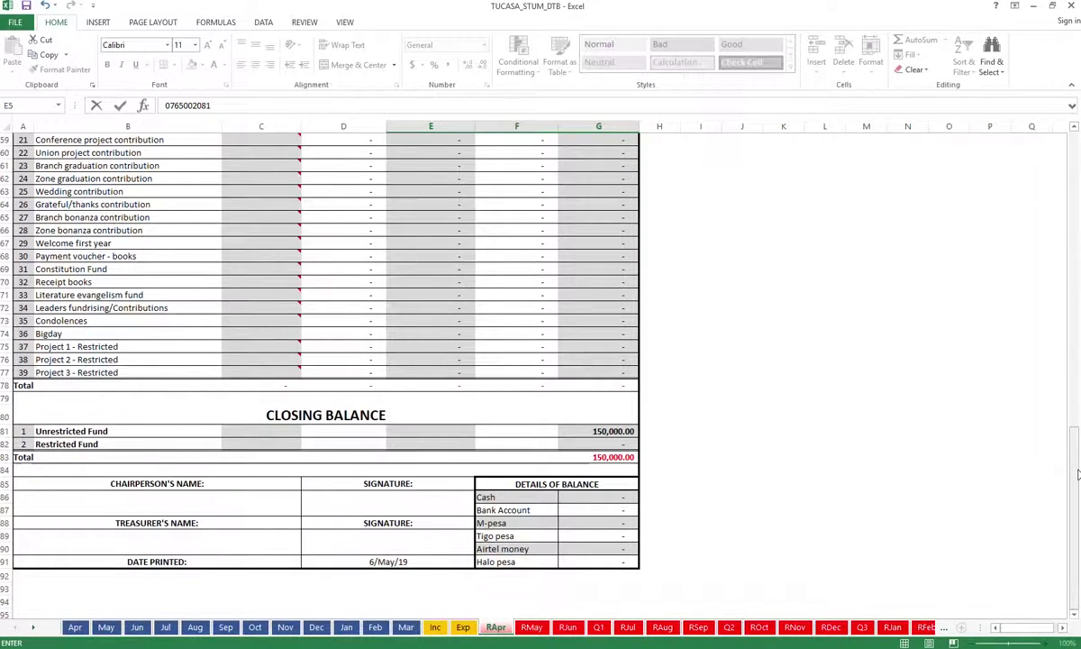
{"action": "left_click_drag", "start_coordinate": [1078, 475], "coordinate": [1078, 201]}
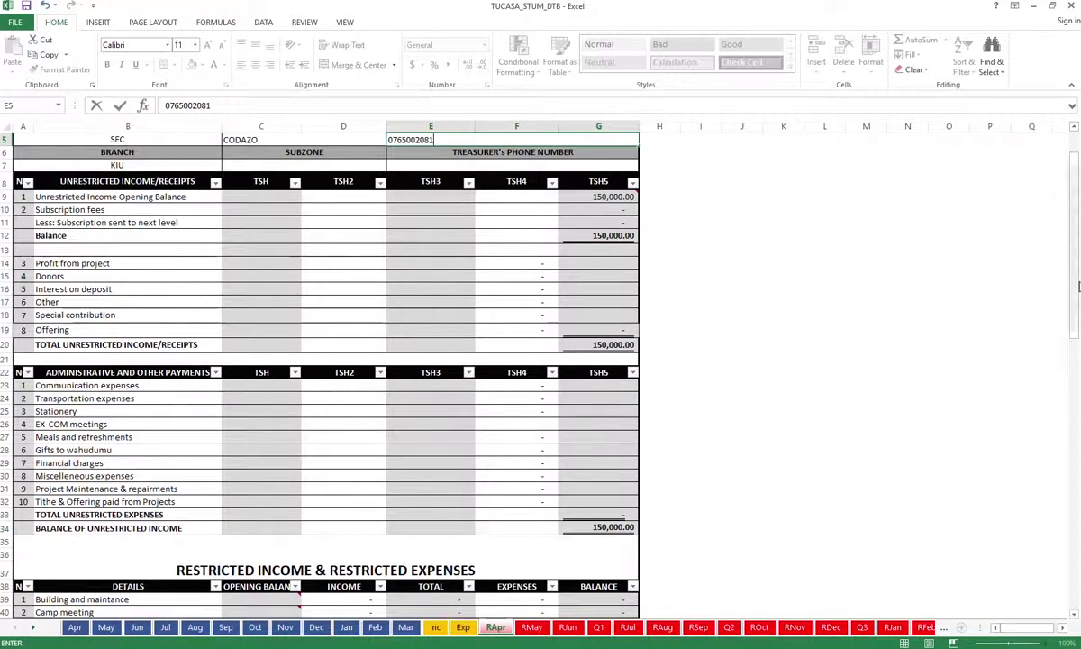
{"action": "left_click_drag", "start_coordinate": [1072, 283], "coordinate": [1052, 414]}
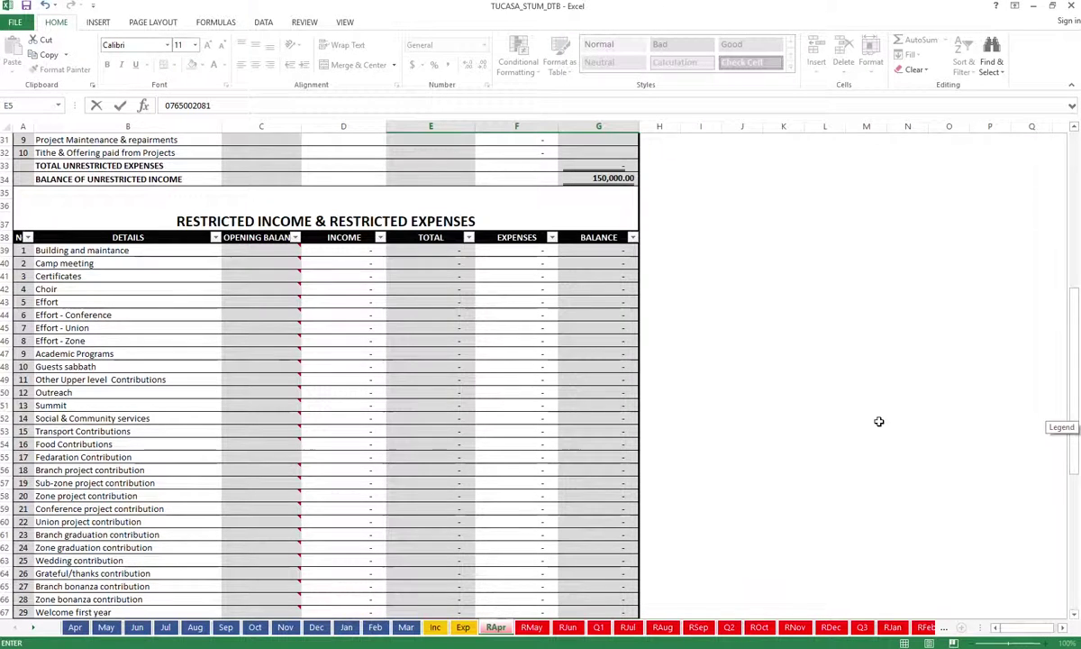
{"action": "mouse_move", "coordinate": [259, 252]}
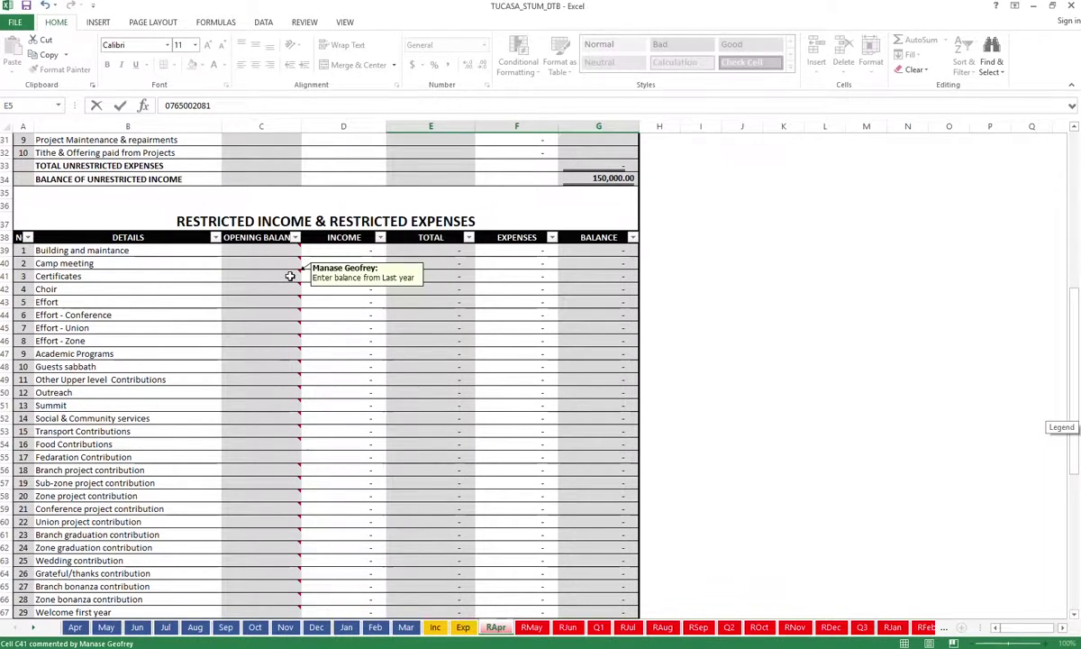
{"action": "mouse_move", "coordinate": [285, 299]}
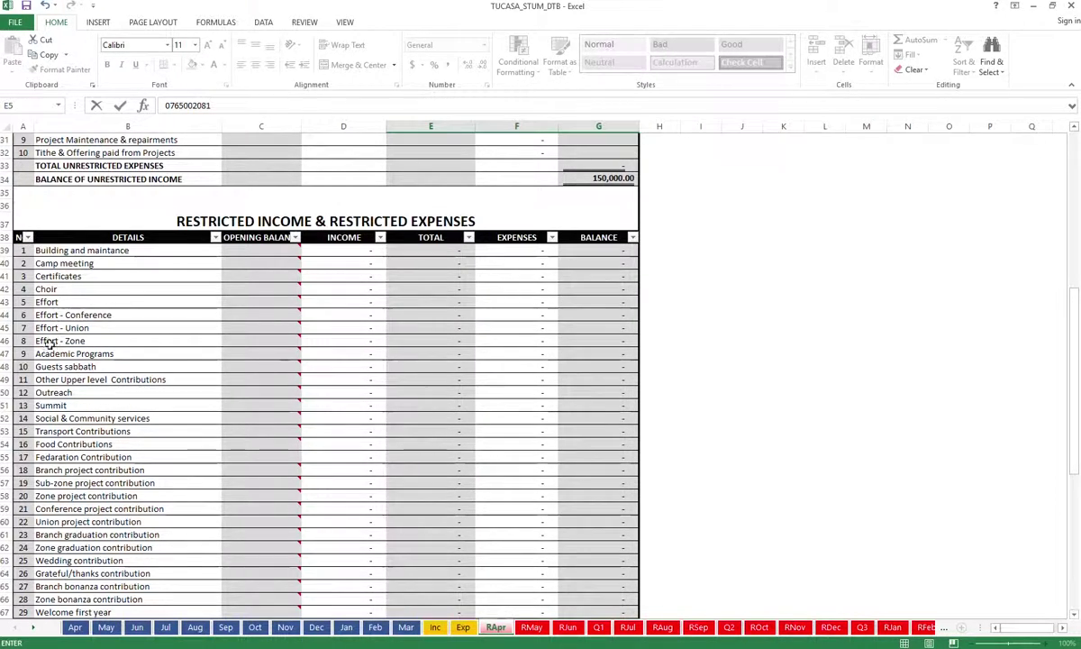
{"action": "scroll", "coordinate": [53, 554], "scroll_direction": "down", "scroll_amount": 3}
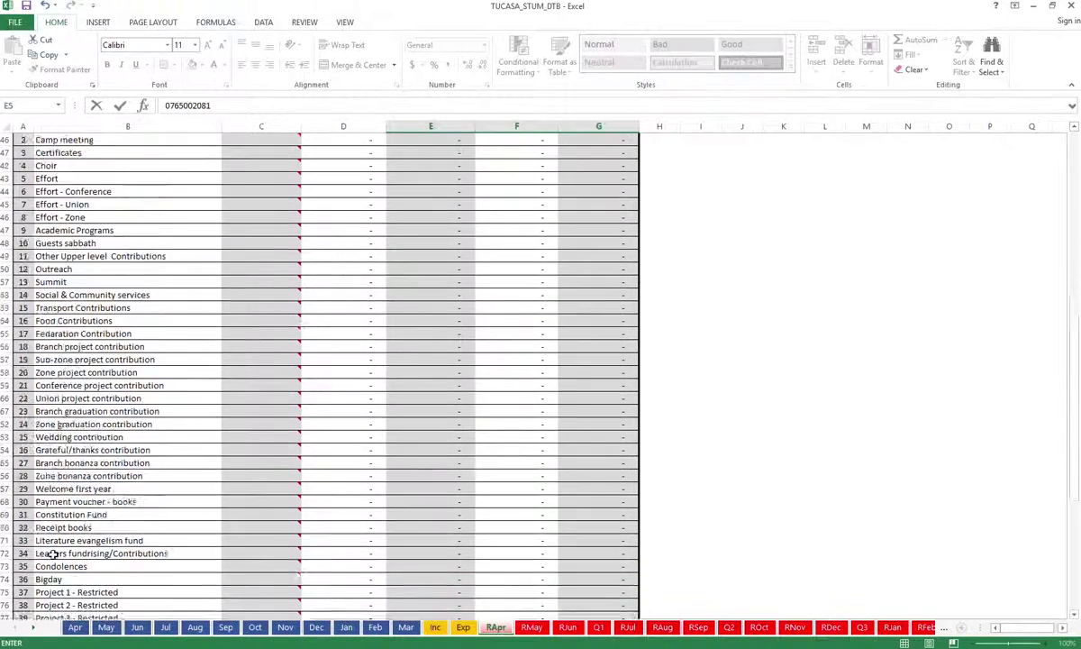
{"action": "scroll", "coordinate": [54, 554], "scroll_direction": "down", "scroll_amount": 2}
{"action": "scroll", "coordinate": [56, 550], "scroll_direction": "up", "scroll_amount": 8}
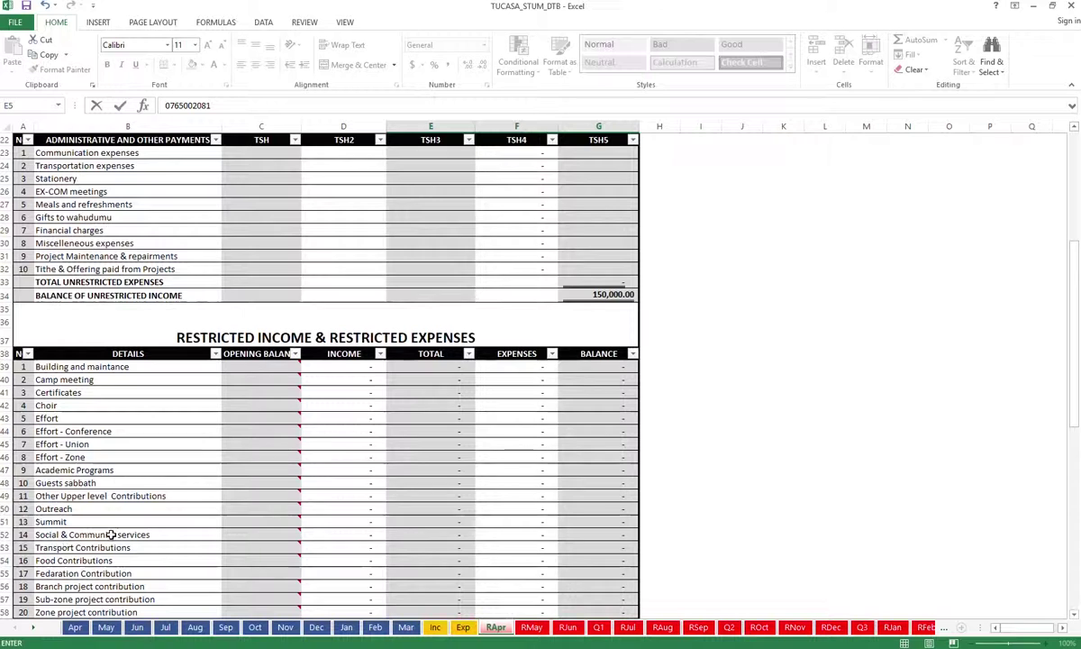
{"action": "mouse_move", "coordinate": [258, 397]}
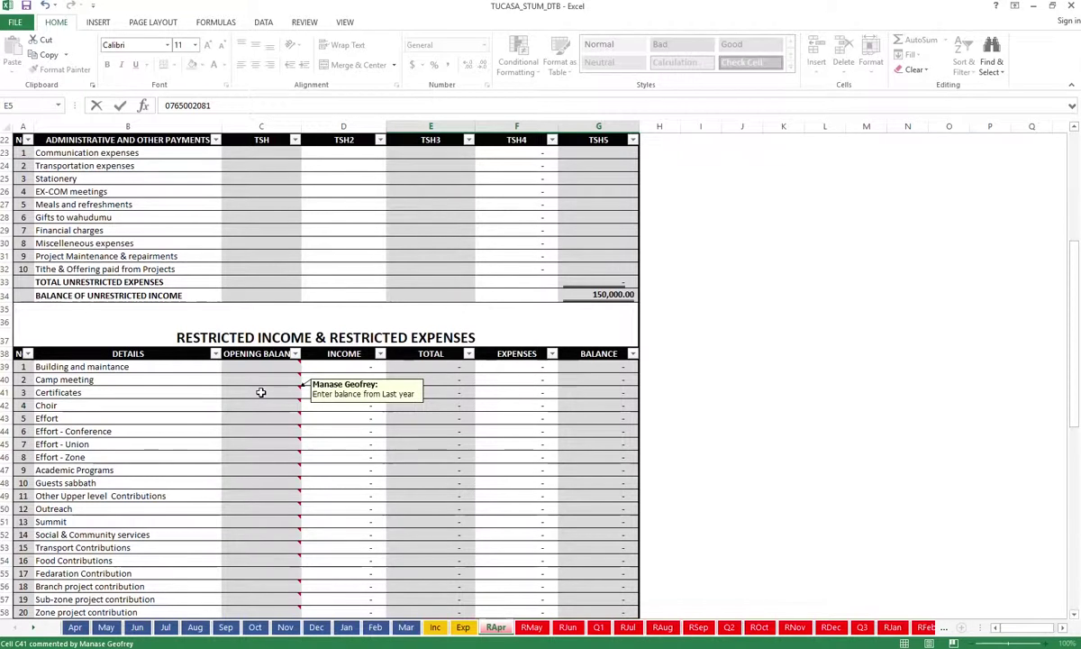
{"action": "left_click", "coordinate": [260, 392]}
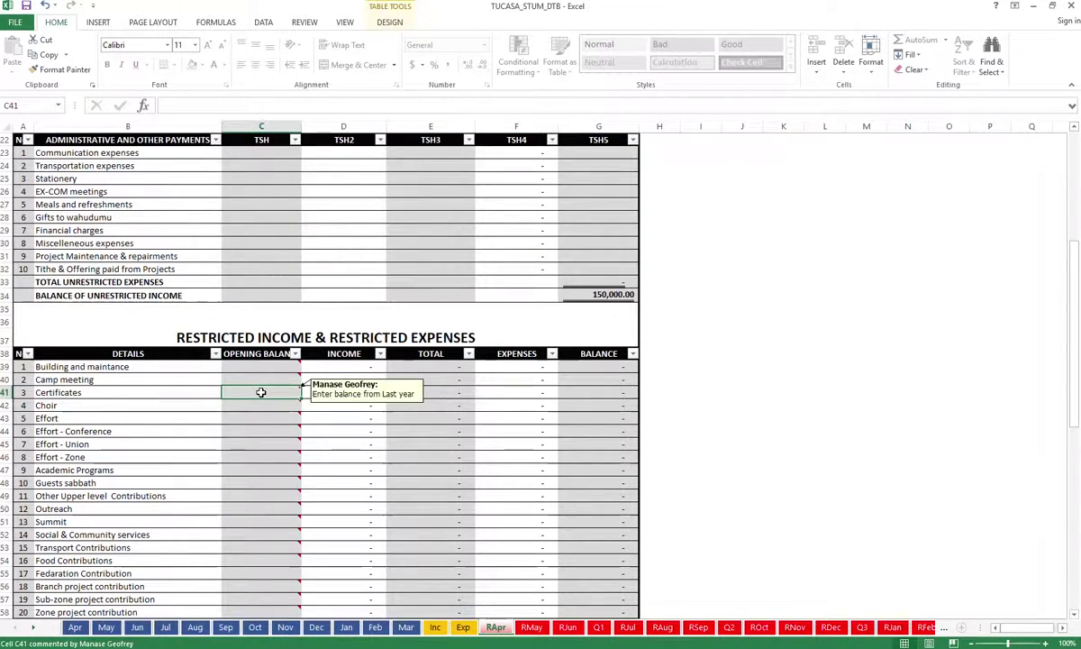
{"action": "type", "text": "20000"}
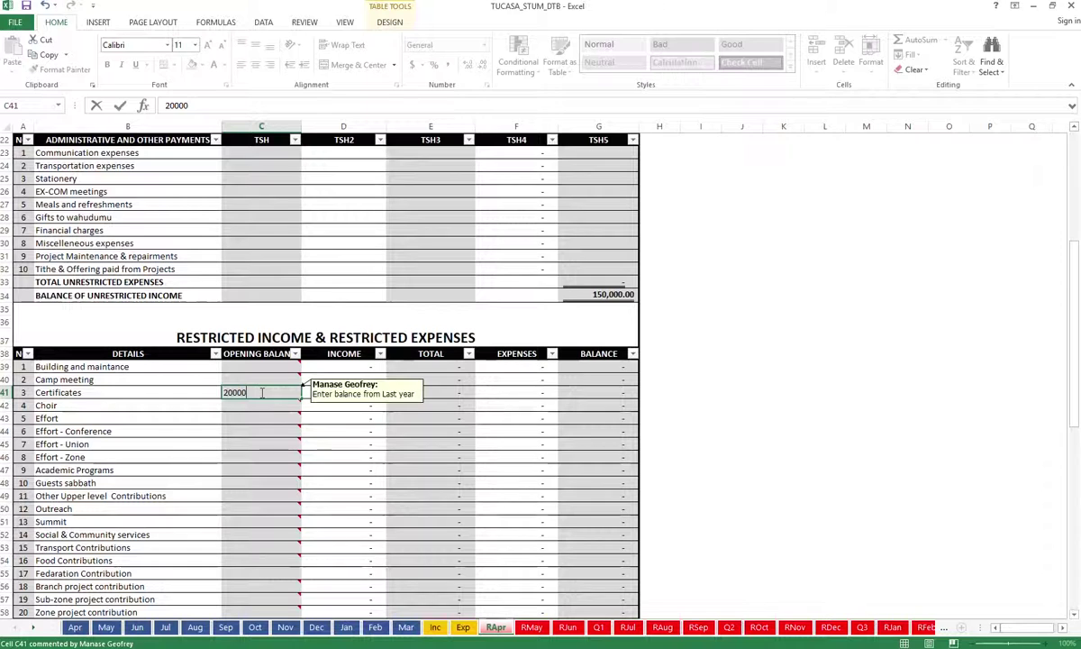
Enter 300,000 as the Choir opening balance in cell C42
{"action": "left_click", "coordinate": [242, 404]}
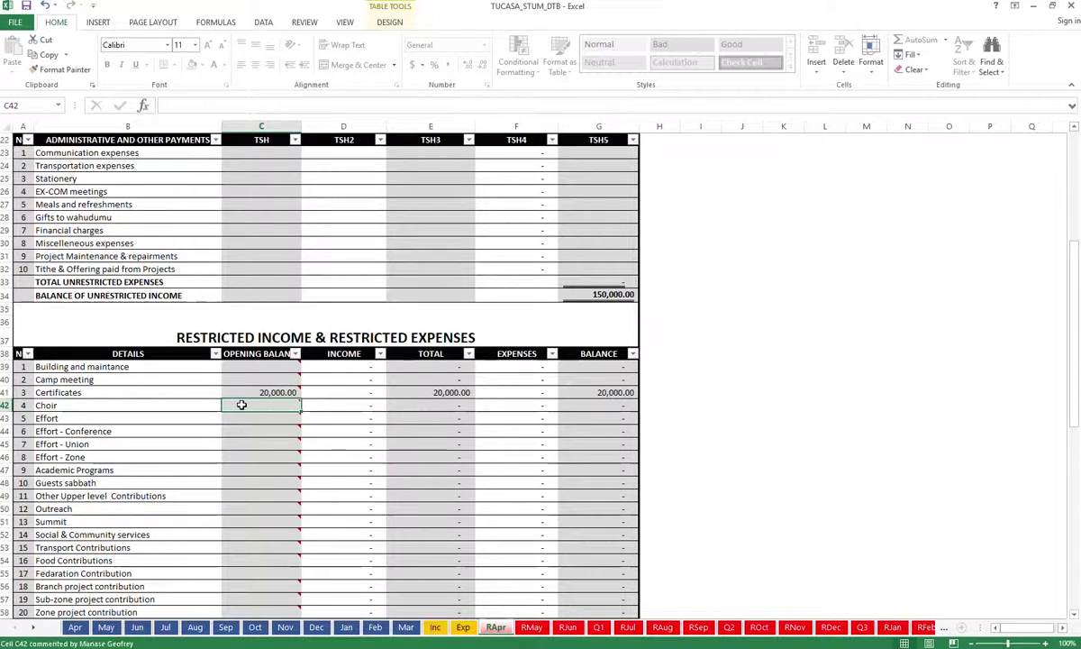
{"action": "type", "text": "3000"}
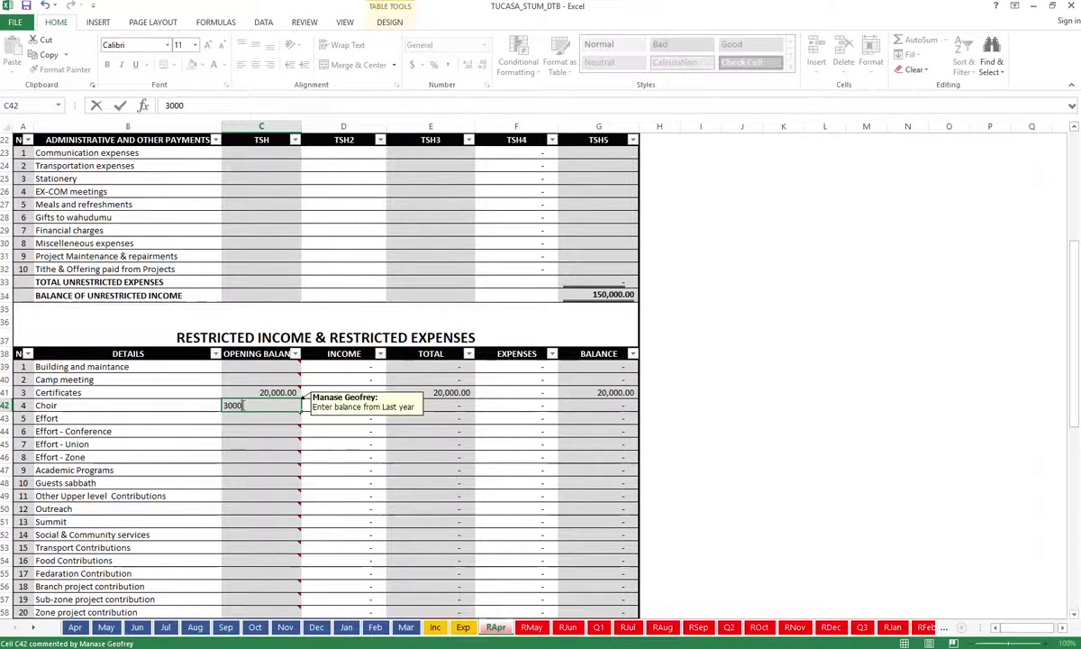
{"action": "type", "text": "00"}
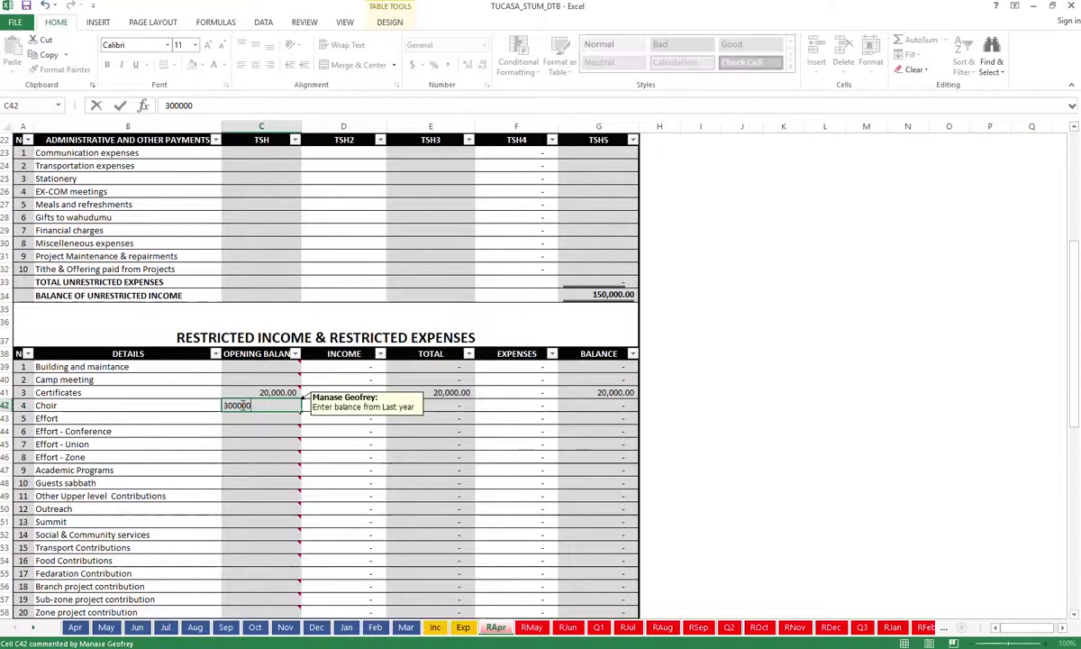
{"action": "left_click", "coordinate": [285, 440]}
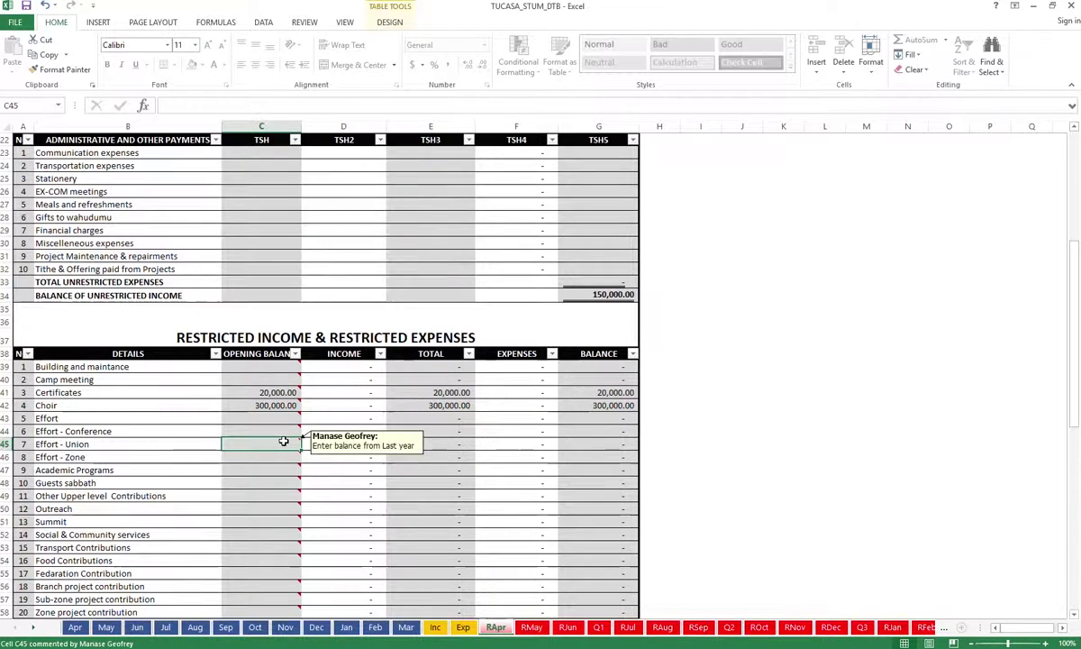
Review the restricted income totals on RApr, then switch to the Apr sheet
{"action": "scroll", "coordinate": [282, 441], "scroll_direction": "down", "scroll_amount": 4}
{"action": "scroll", "coordinate": [283, 441], "scroll_direction": "down", "scroll_amount": 1}
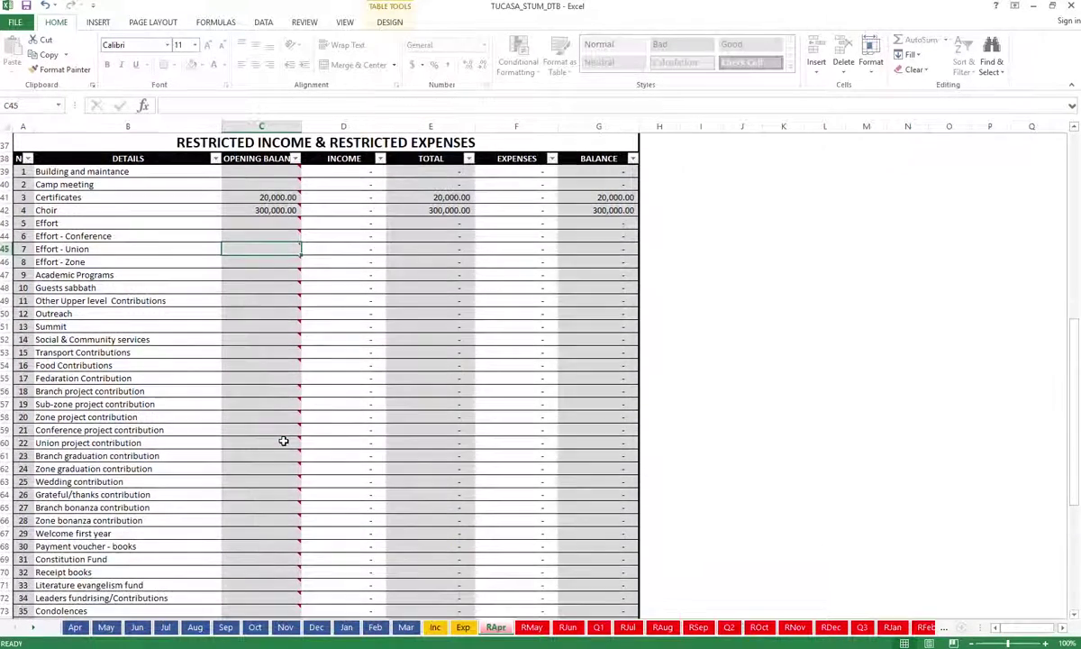
{"action": "scroll", "coordinate": [283, 440], "scroll_direction": "down", "scroll_amount": 3}
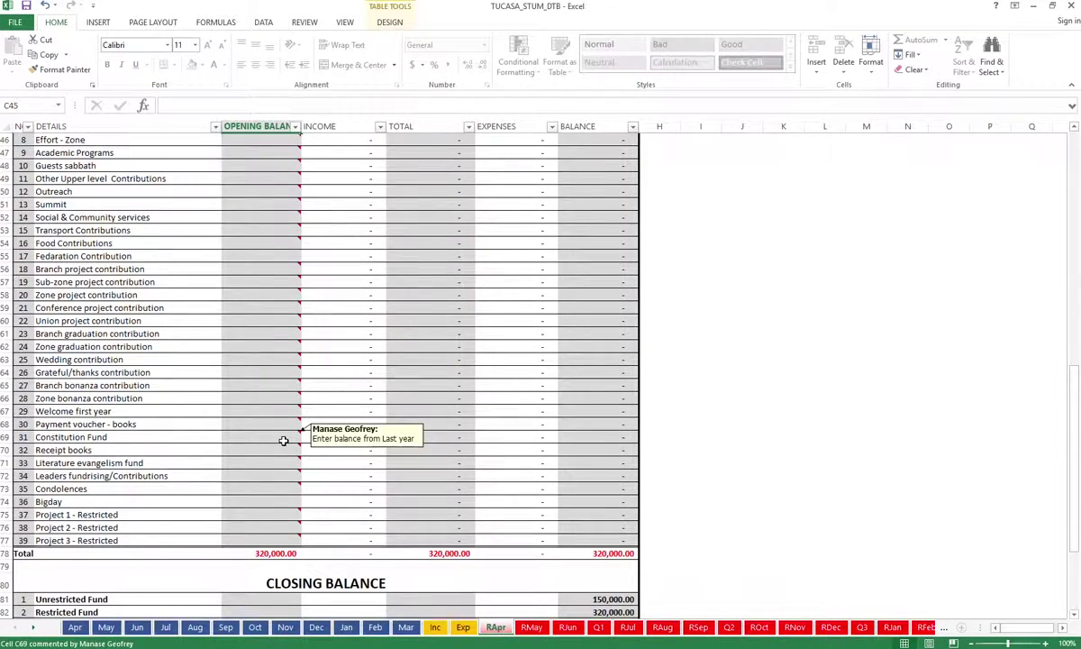
{"action": "scroll", "coordinate": [283, 441], "scroll_direction": "up", "scroll_amount": 12}
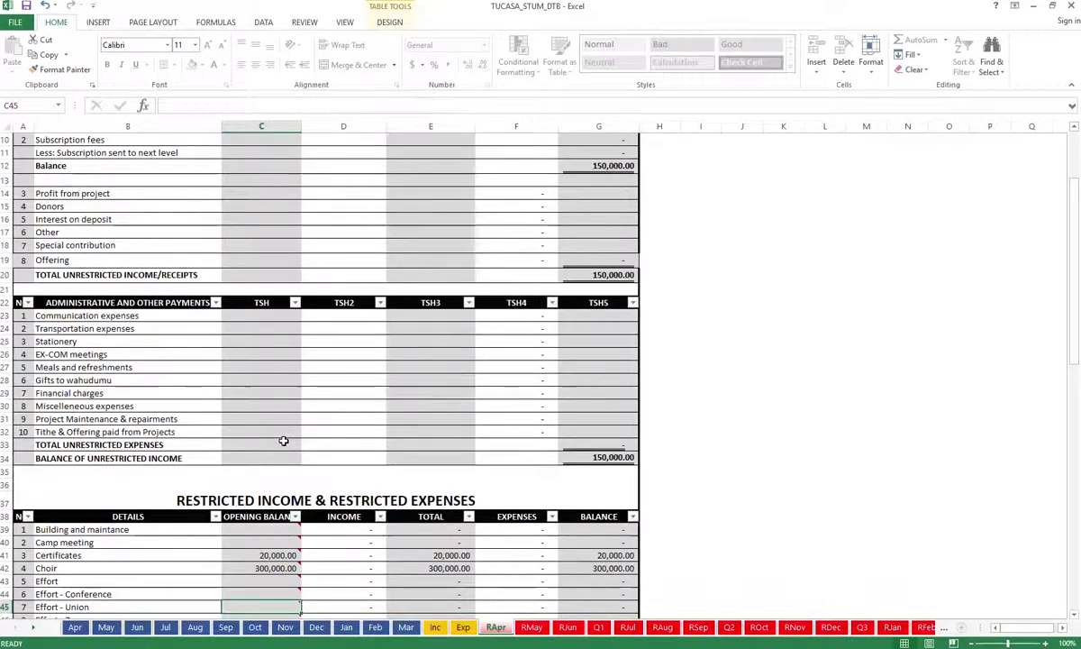
{"action": "scroll", "coordinate": [283, 440], "scroll_direction": "up", "scroll_amount": 3}
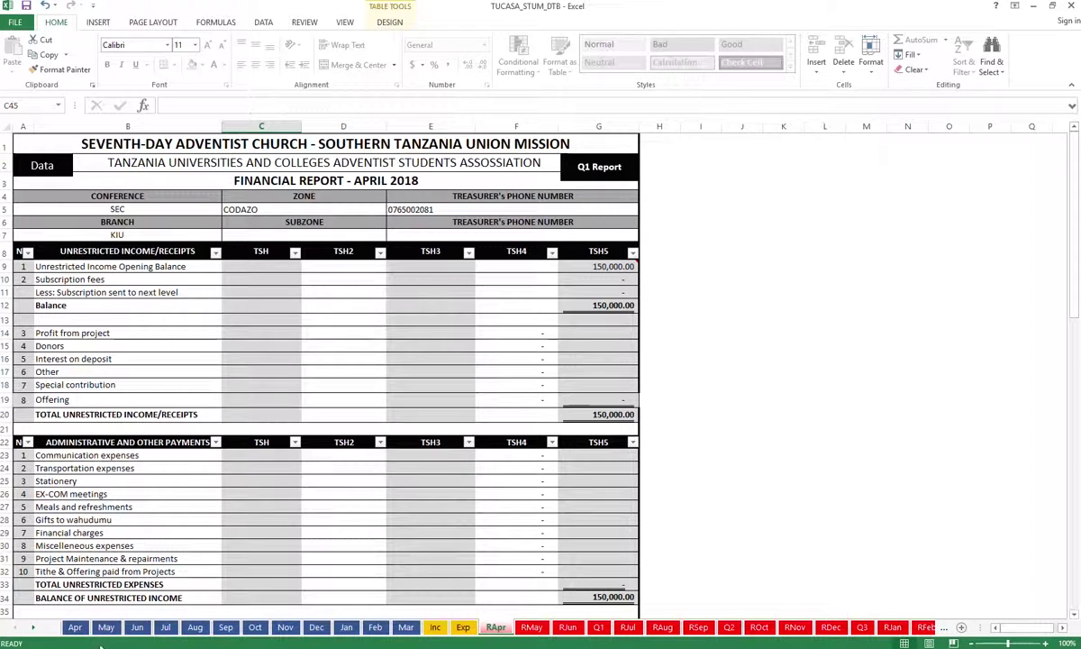
{"action": "left_click", "coordinate": [75, 627]}
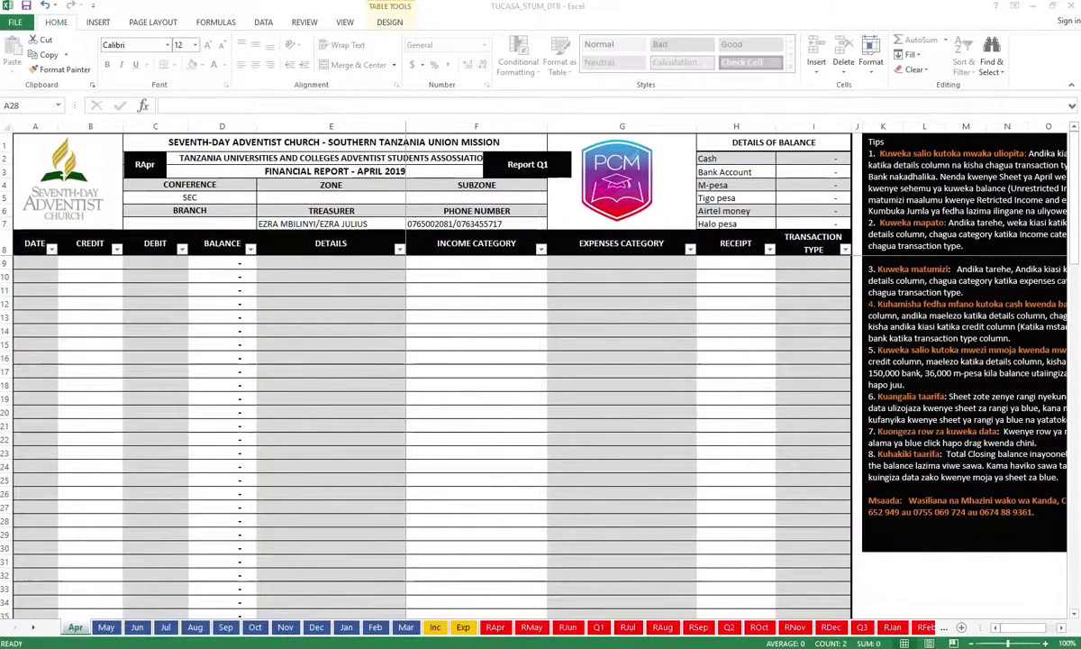
Enter branch KIU in C7 and zone CODAZO in E5 of the Apr header
{"action": "left_click", "coordinate": [235, 224]}
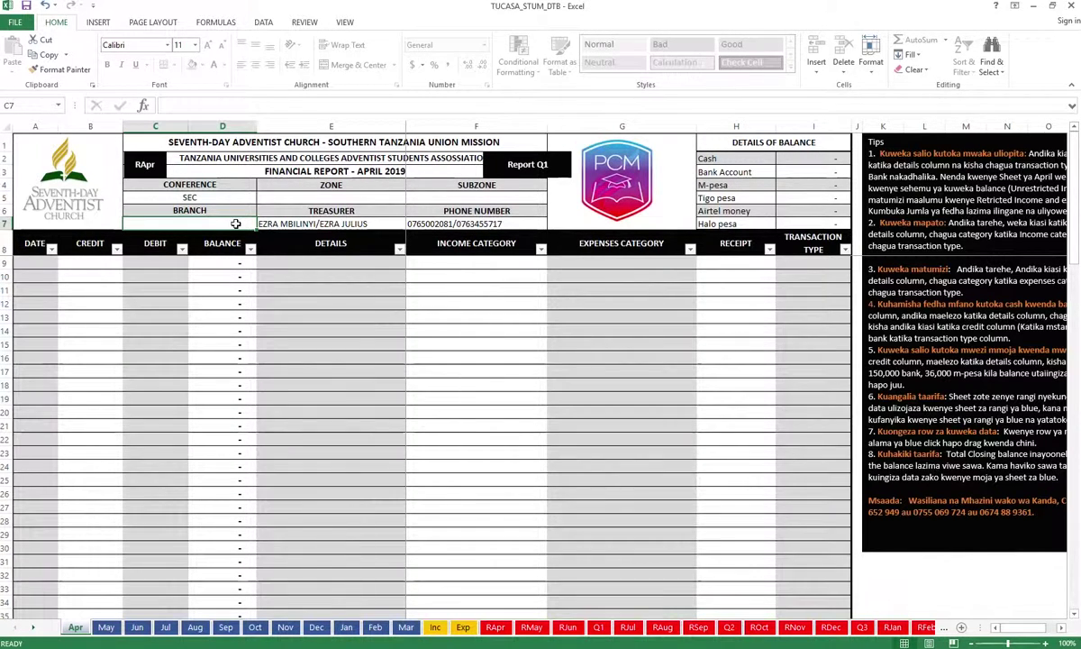
{"action": "type", "text": "KIU"}
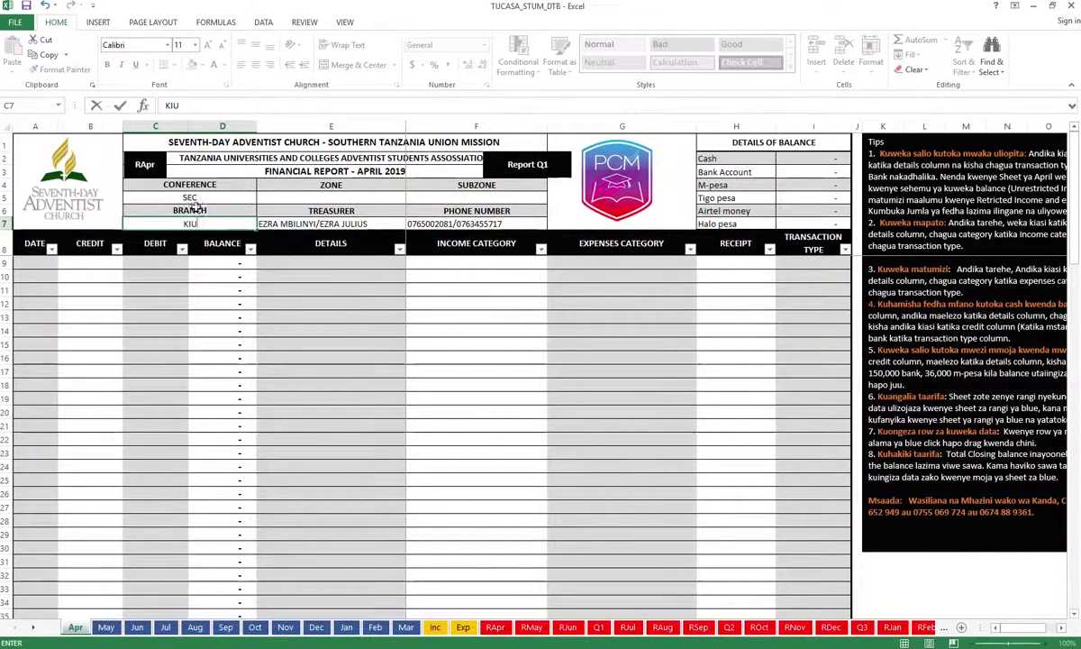
{"action": "left_click", "coordinate": [305, 196]}
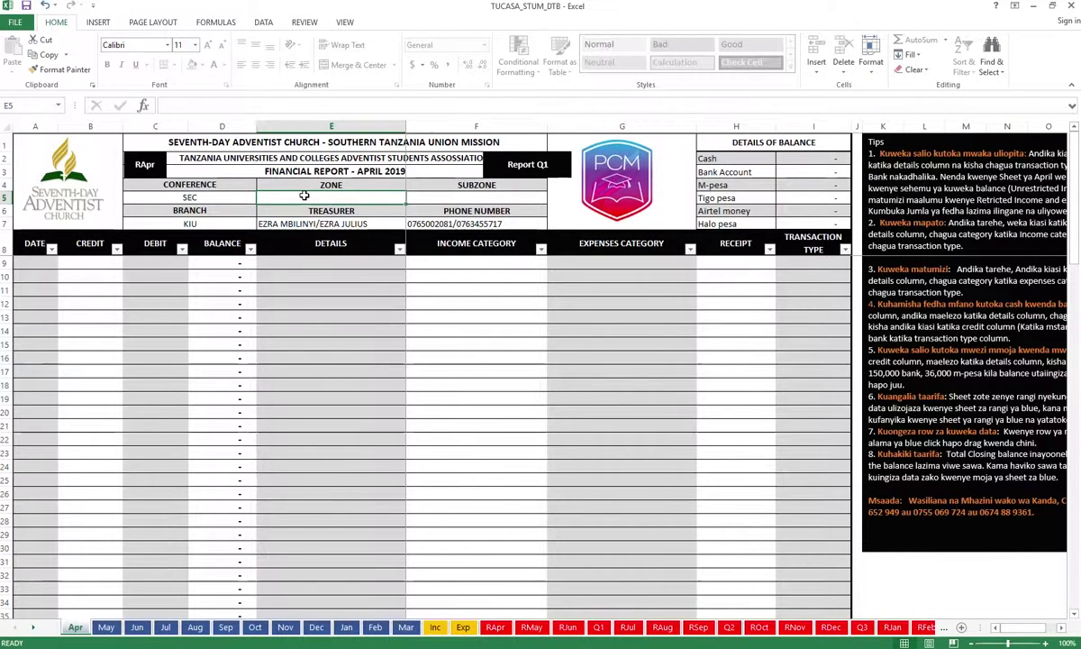
{"action": "type", "text": "CODAZO"}
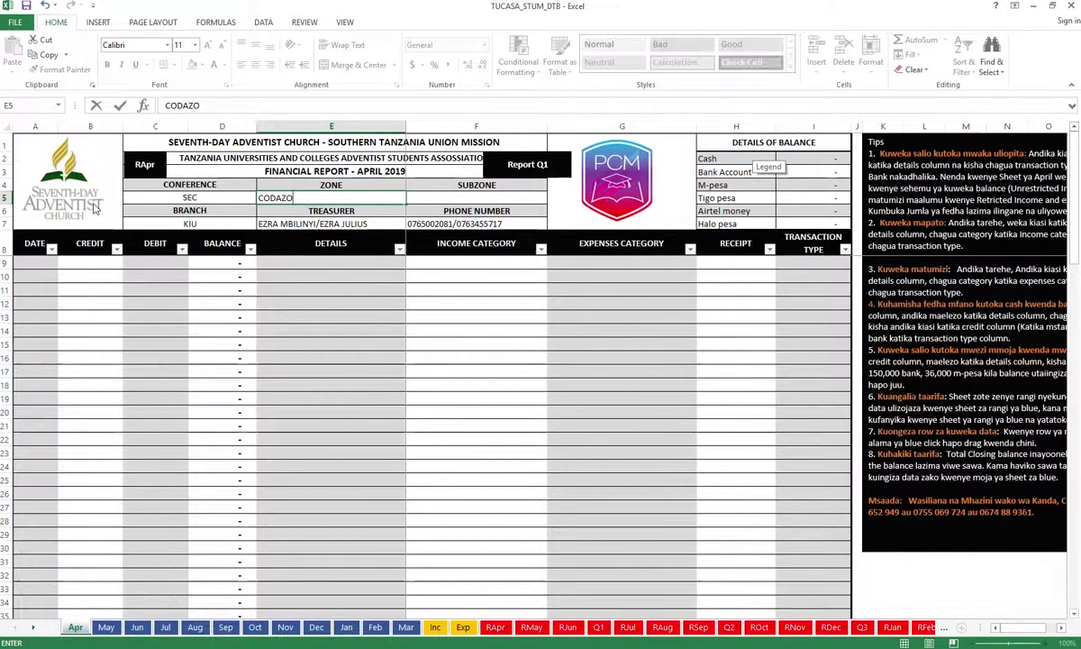
Enter 04/01/19 in cell A9 so the first ledger date reads 1/Apr/19
{"action": "left_click", "coordinate": [29, 264]}
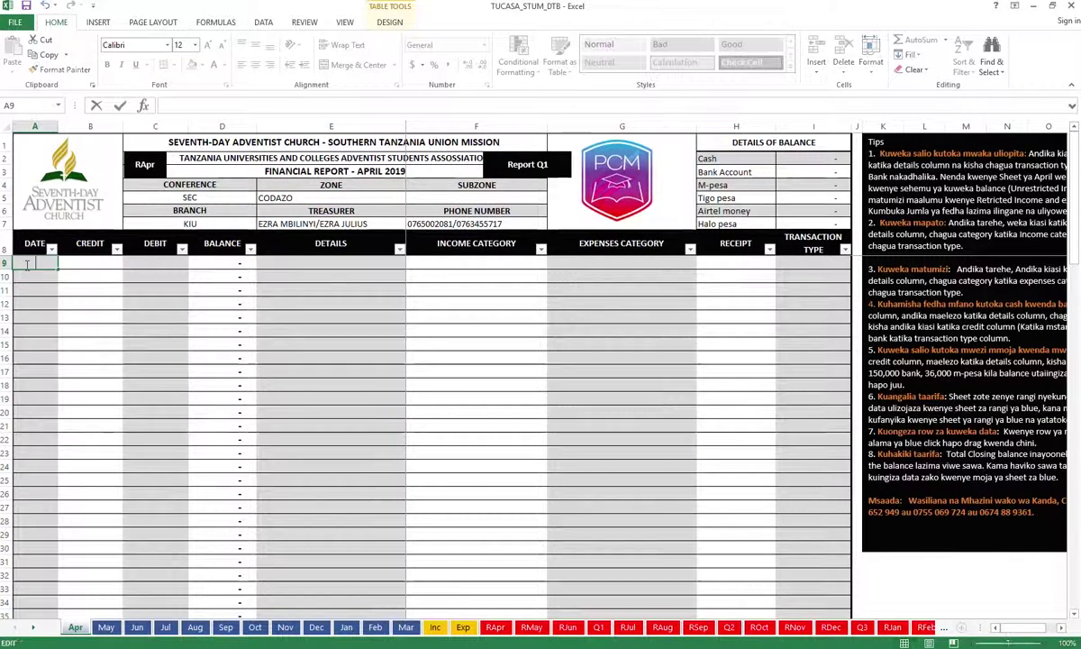
{"action": "double_click", "coordinate": [27, 264]}
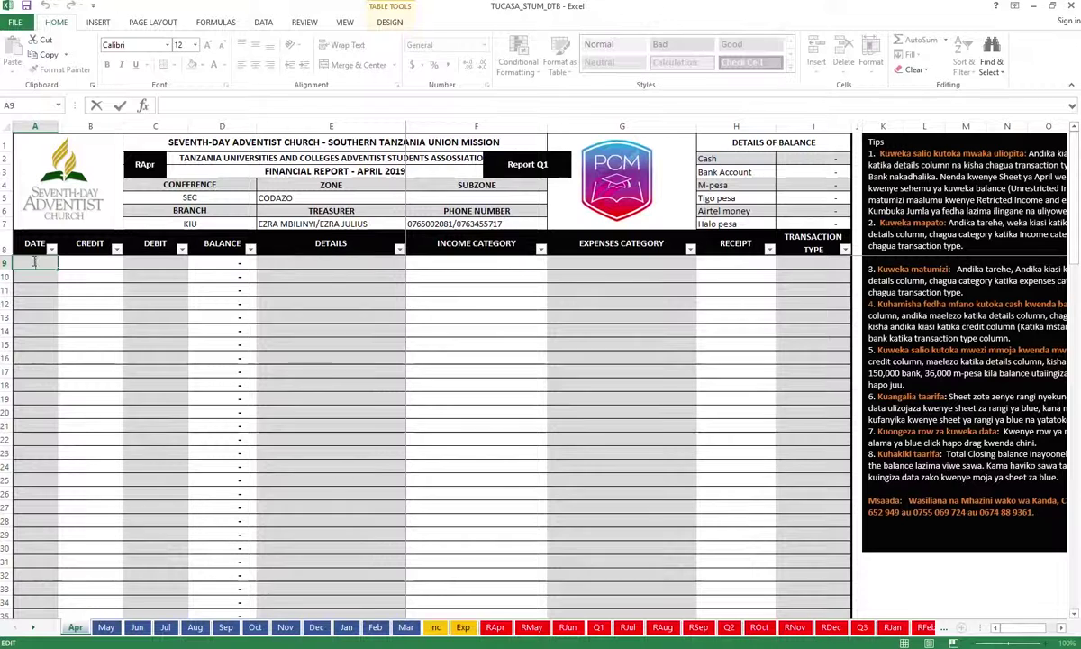
{"action": "type", "text": "0"}
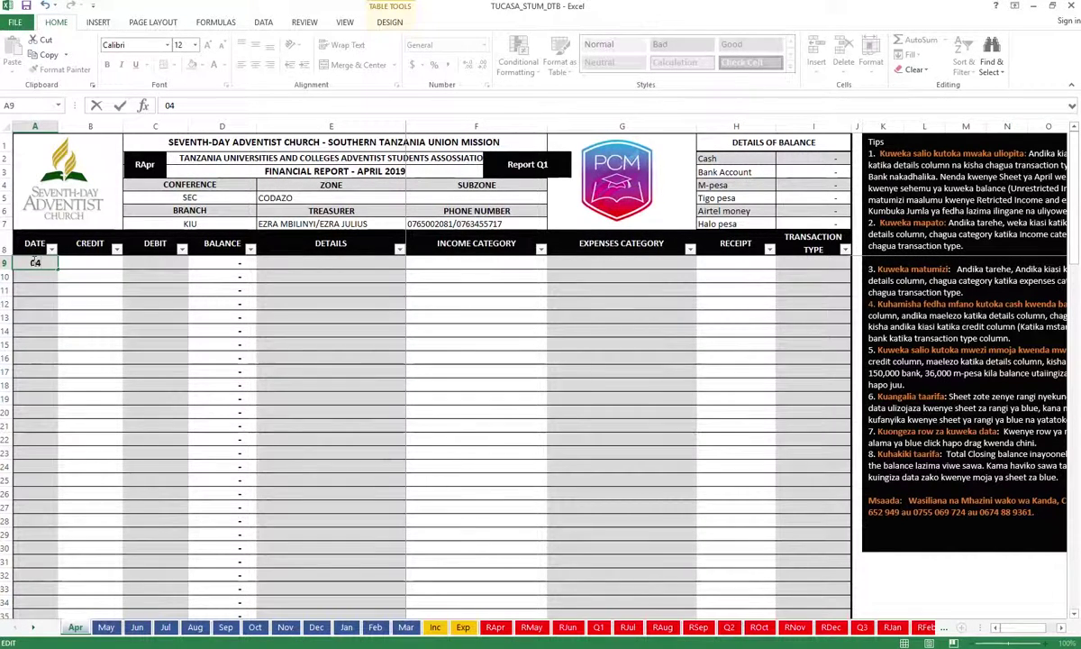
{"action": "type", "text": "4/"}
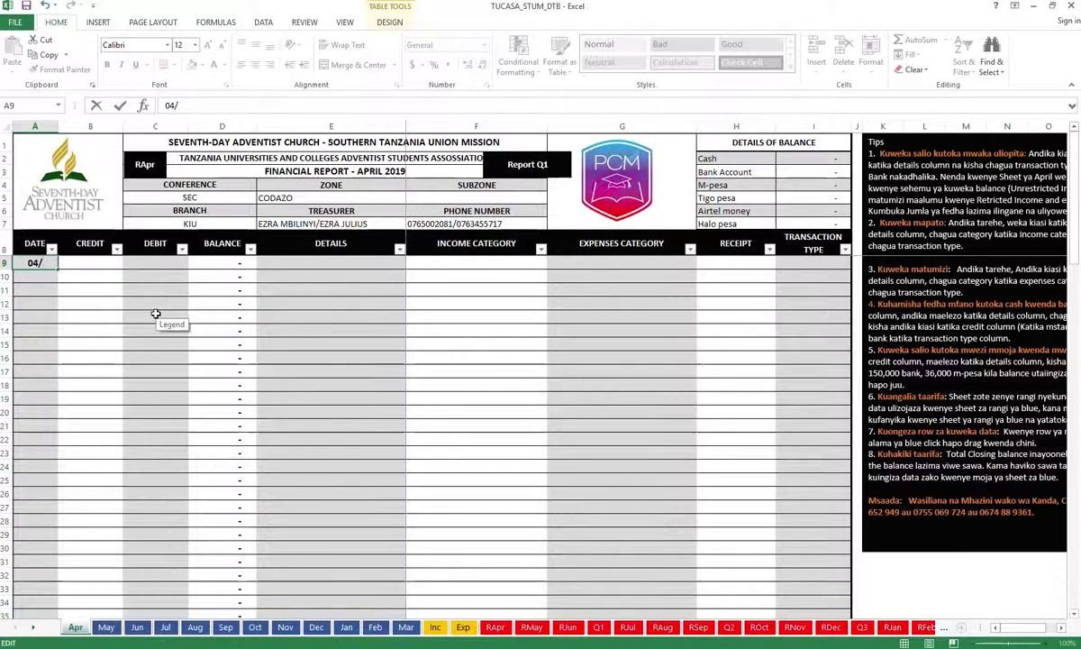
{"action": "type", "text": "01"}
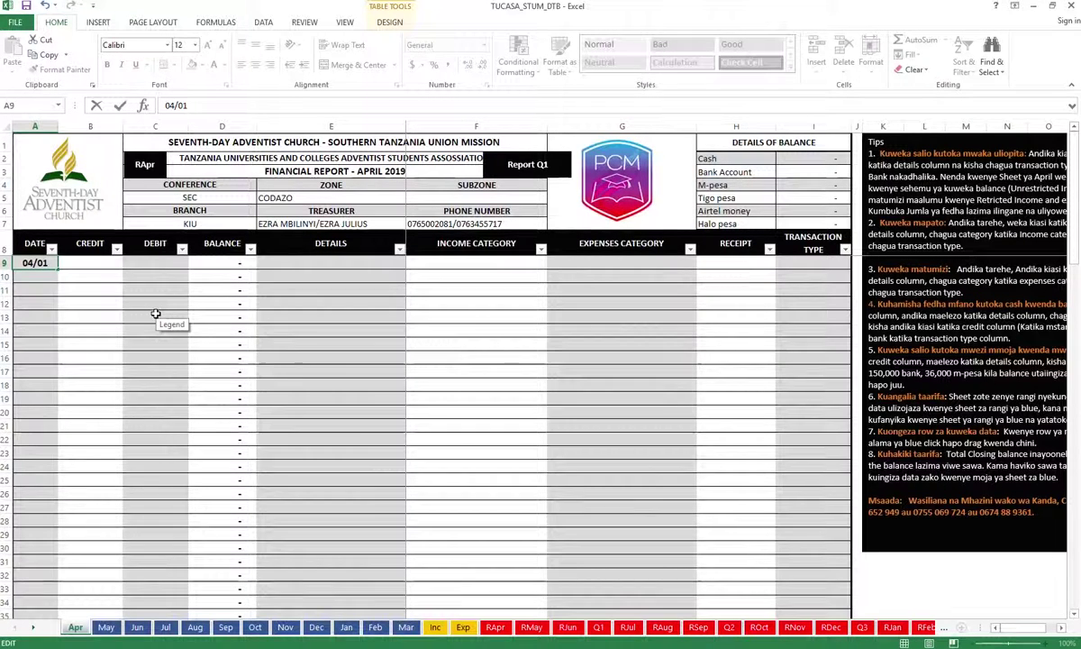
{"action": "type", "text": "/201"}
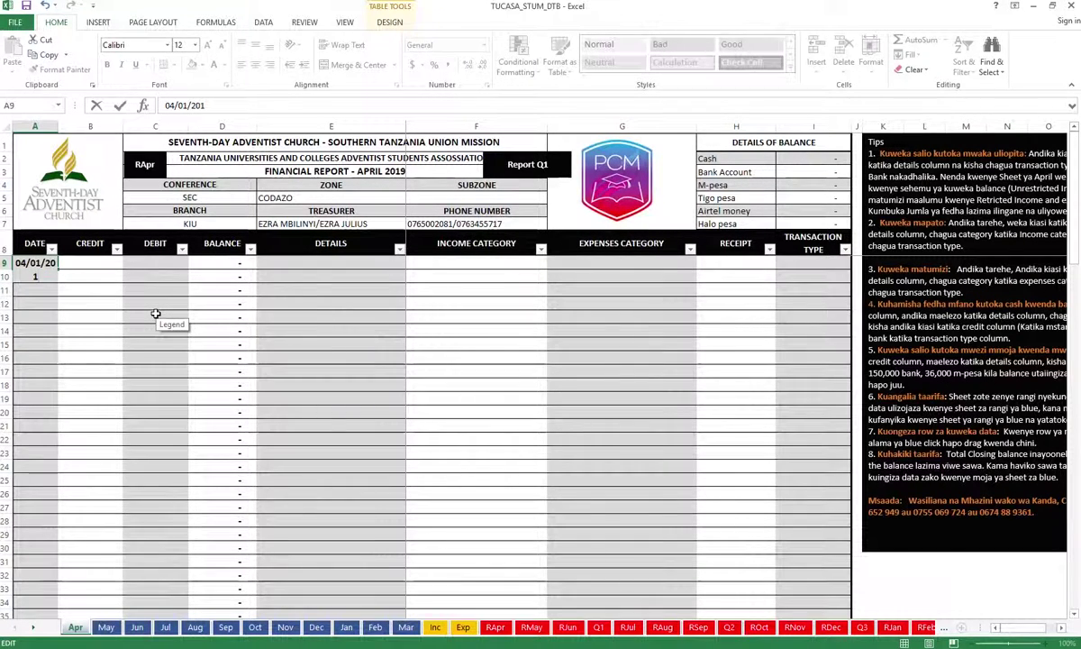
{"action": "type", "text": "9"}
{"action": "key", "text": "BackSpace"}
{"action": "key", "text": "BackSpace"}
{"action": "key", "text": "BackSpace"}
{"action": "key", "text": "BackSpace"}
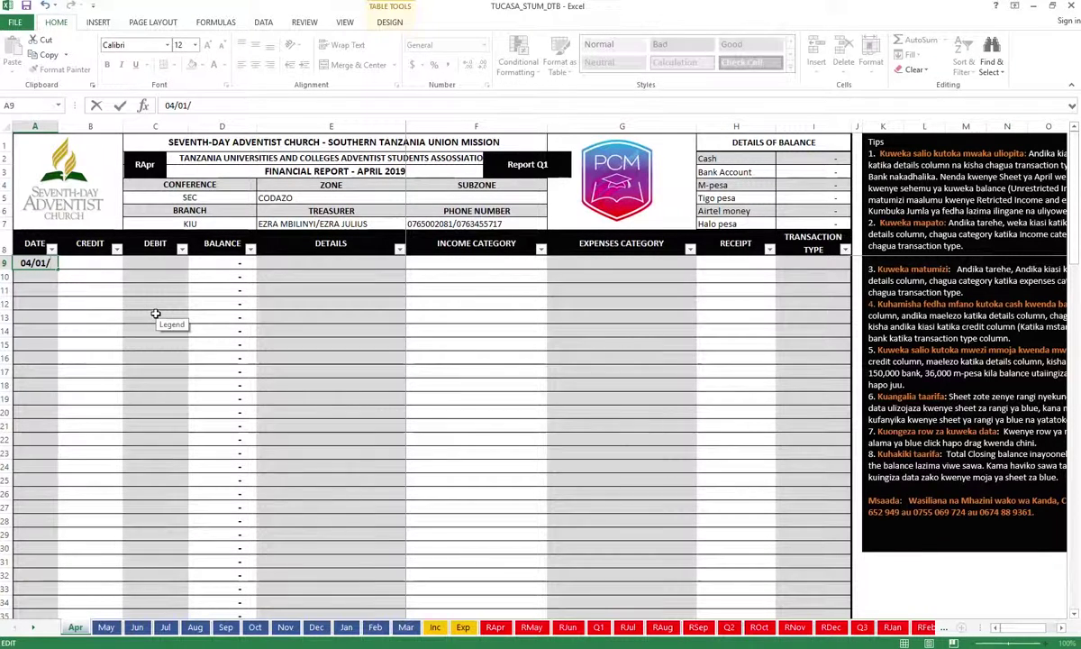
{"action": "type", "text": "19"}
{"action": "key", "text": "Return"}
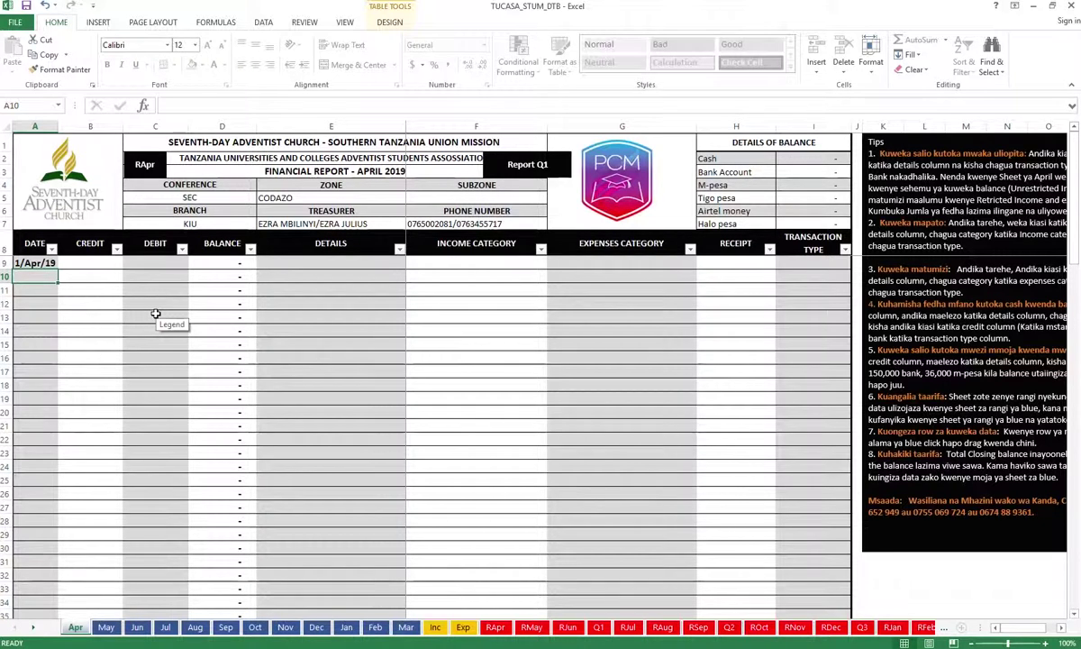